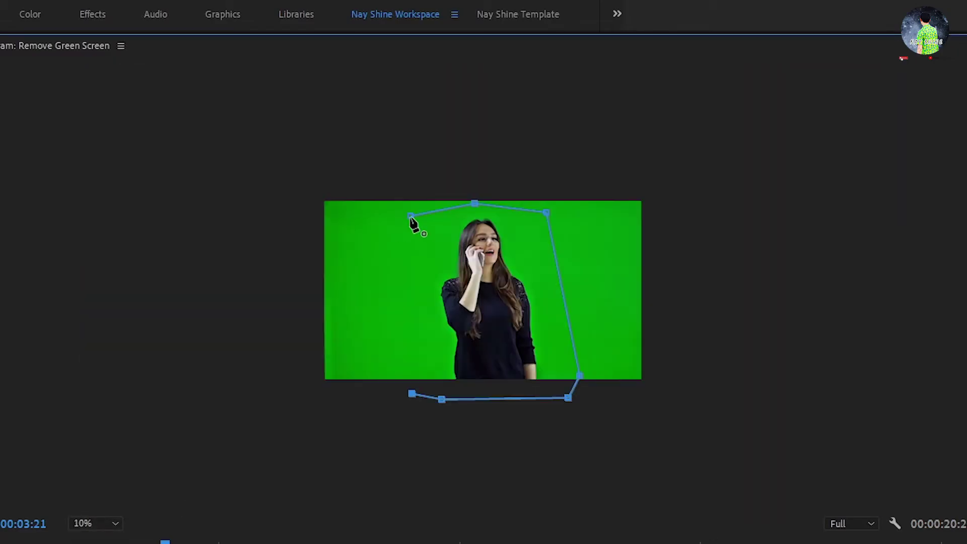
Preview the demo composite: mask and key the woman, scale the city background, then play it
{"action": "left_click", "coordinate": [411, 216]}
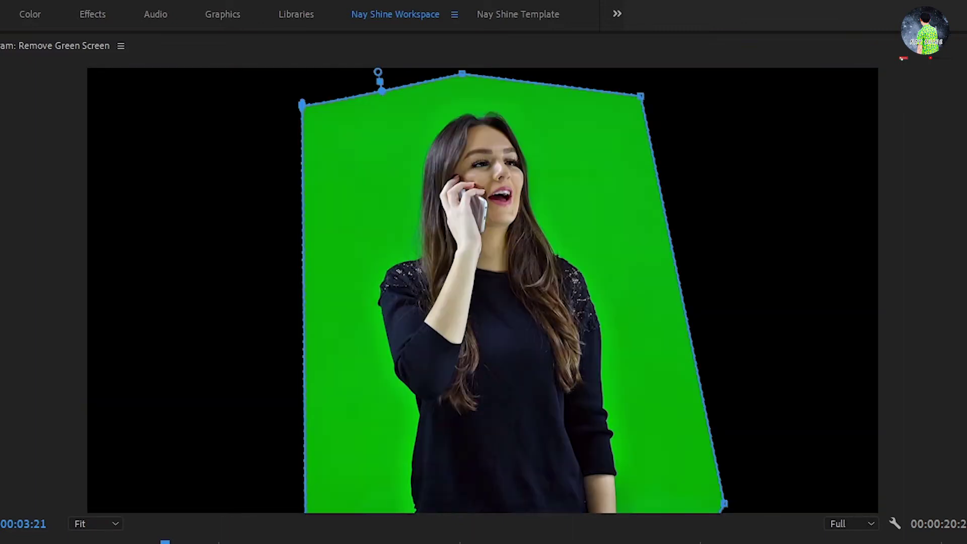
{"action": "left_click", "coordinate": [383, 249]}
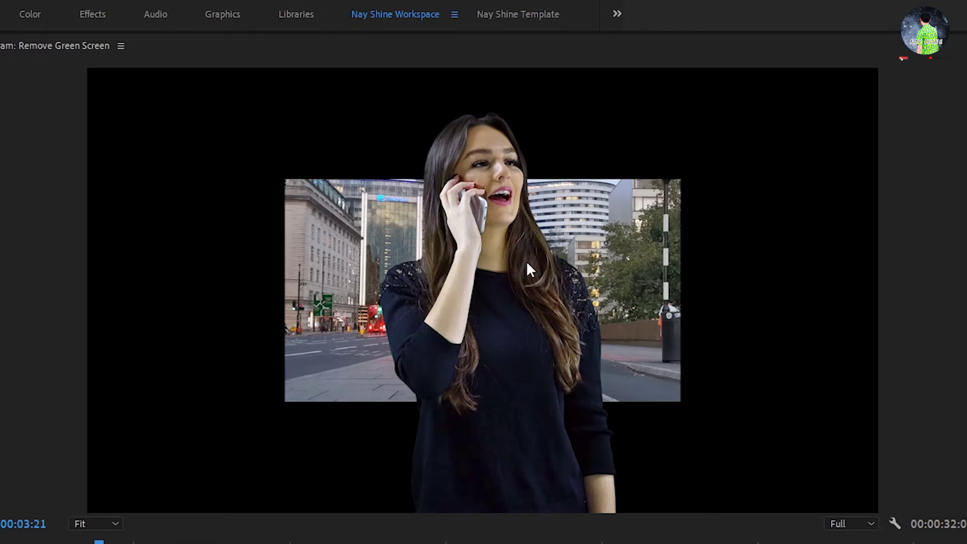
{"action": "left_click", "coordinate": [60, 499]}
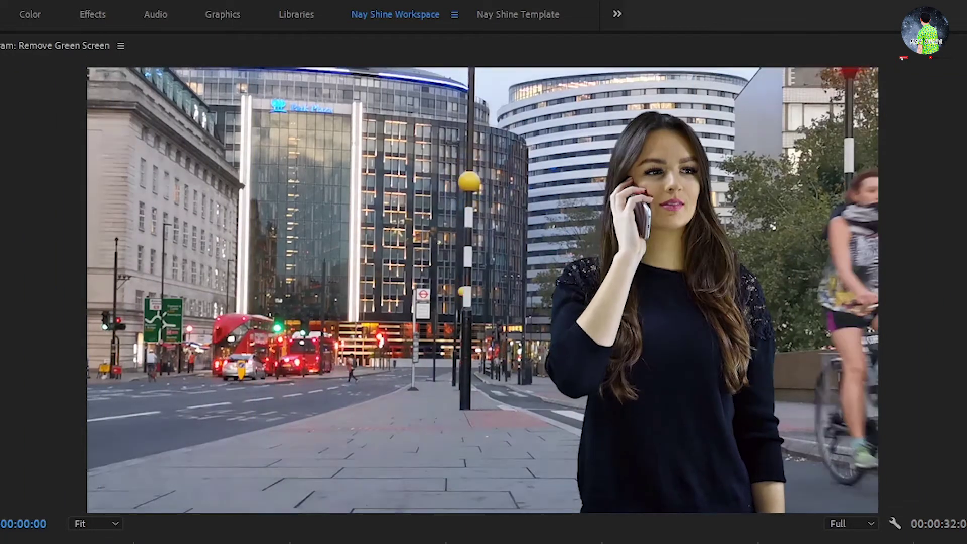
{"action": "key", "text": "space"}
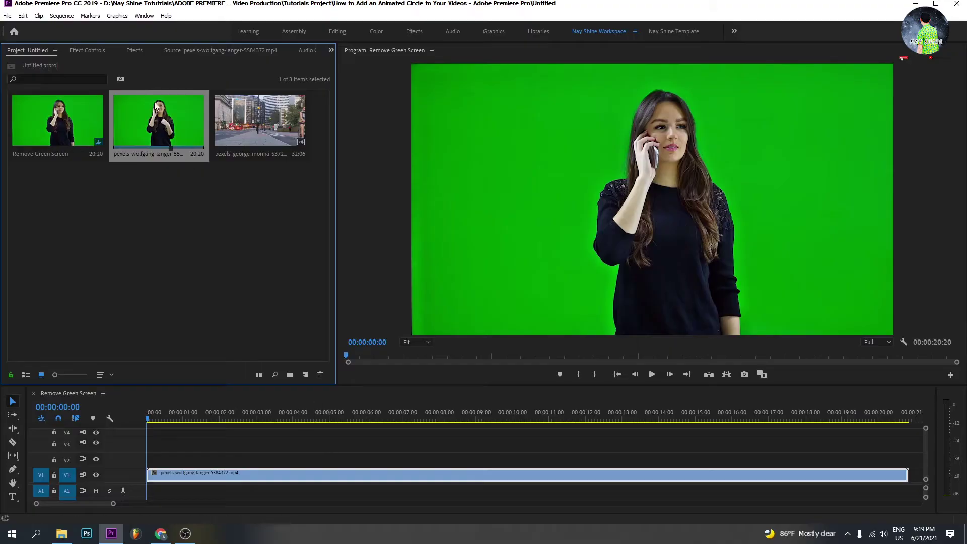
Play the green-screen clip in the timeline, then park the playhead at 00:00:03:21
{"action": "left_click", "coordinate": [317, 491]}
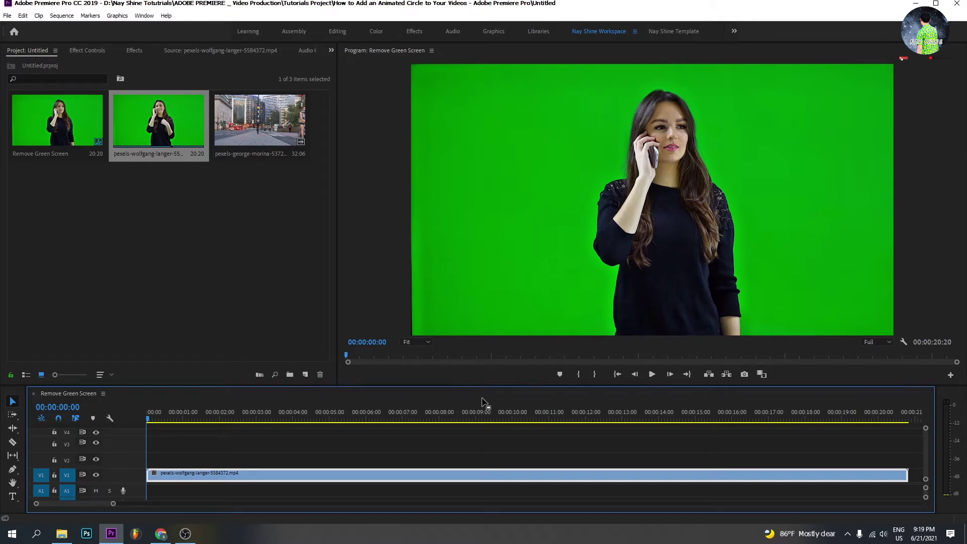
{"action": "key", "text": "space"}
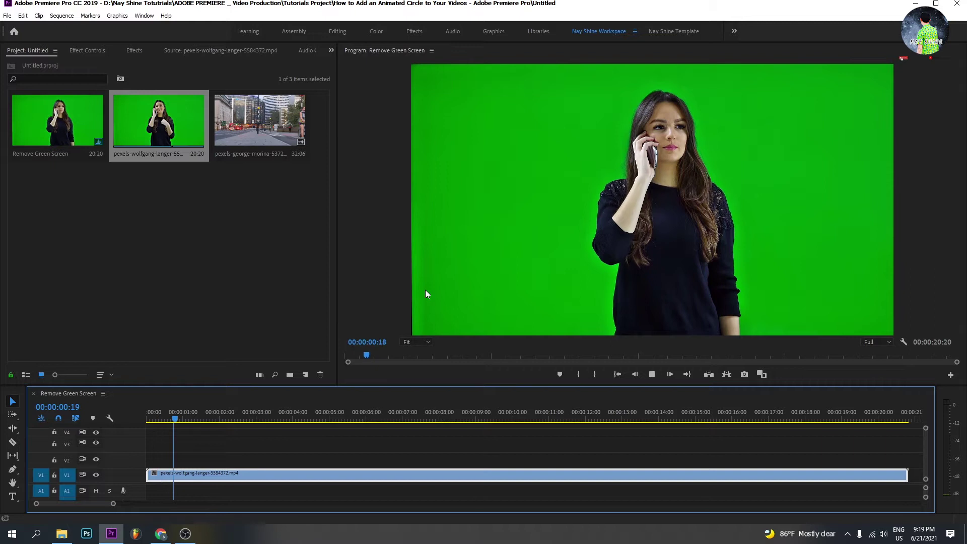
{"action": "left_click", "coordinate": [514, 413]}
{"action": "left_click_drag", "start_coordinate": [527, 410], "coordinate": [288, 407]}
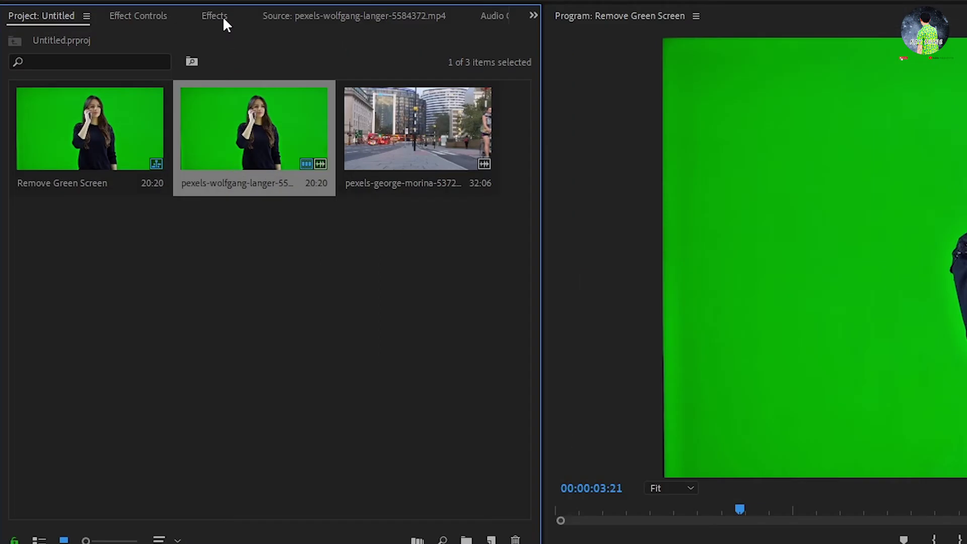
Find Ultra Key by searching 'ultra', apply it to the V1 clip, and view Effect Controls
{"action": "left_click", "coordinate": [138, 50]}
{"action": "left_click", "coordinate": [110, 38]}
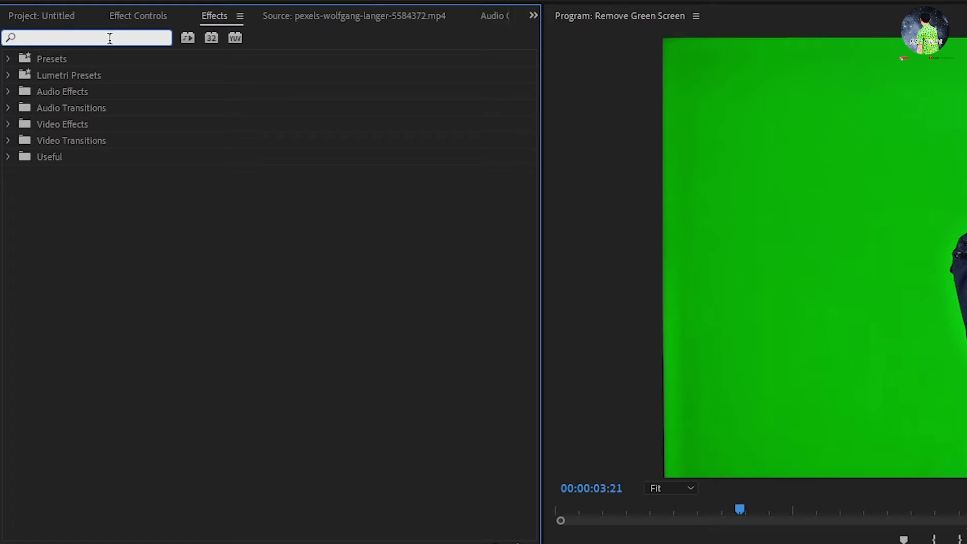
{"action": "type", "text": "ultra"}
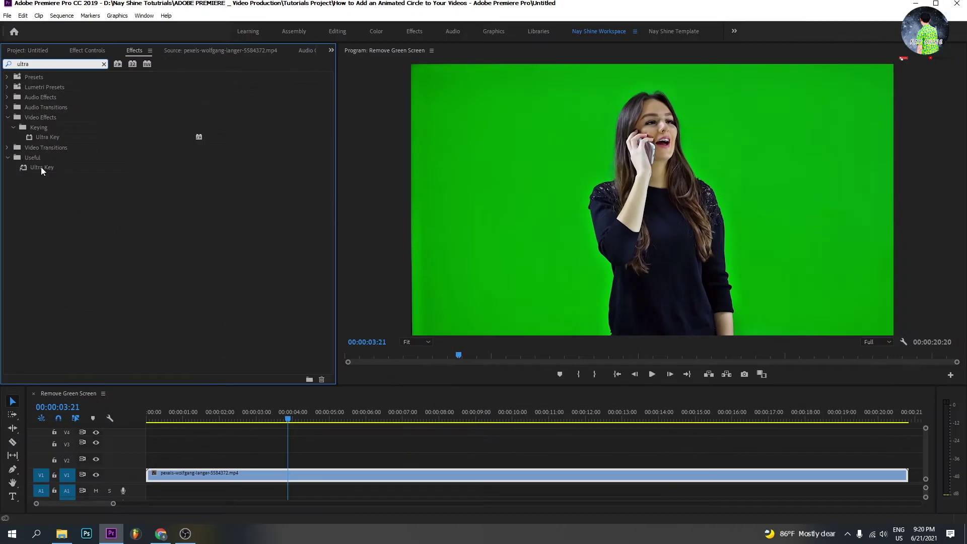
{"action": "left_click_drag", "start_coordinate": [41, 167], "coordinate": [288, 474]}
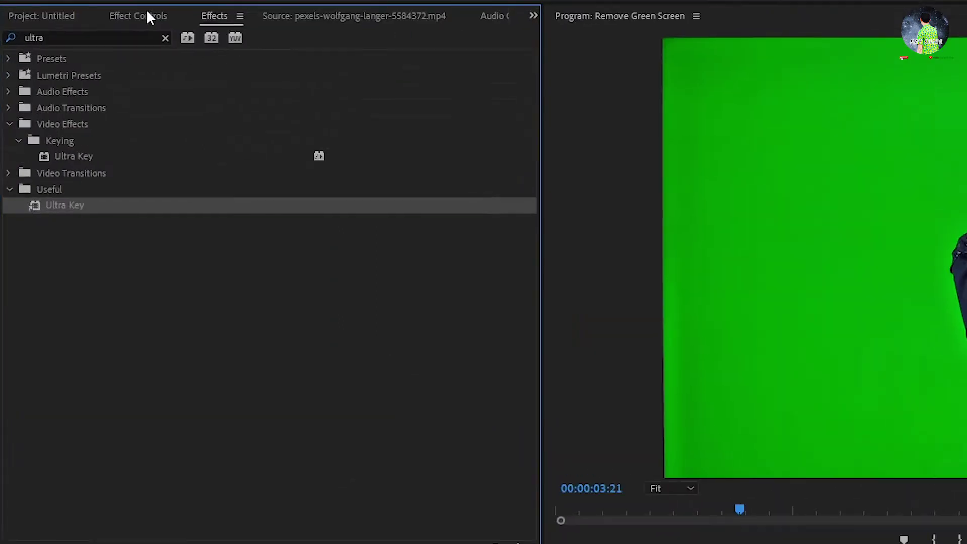
{"action": "left_click", "coordinate": [94, 52]}
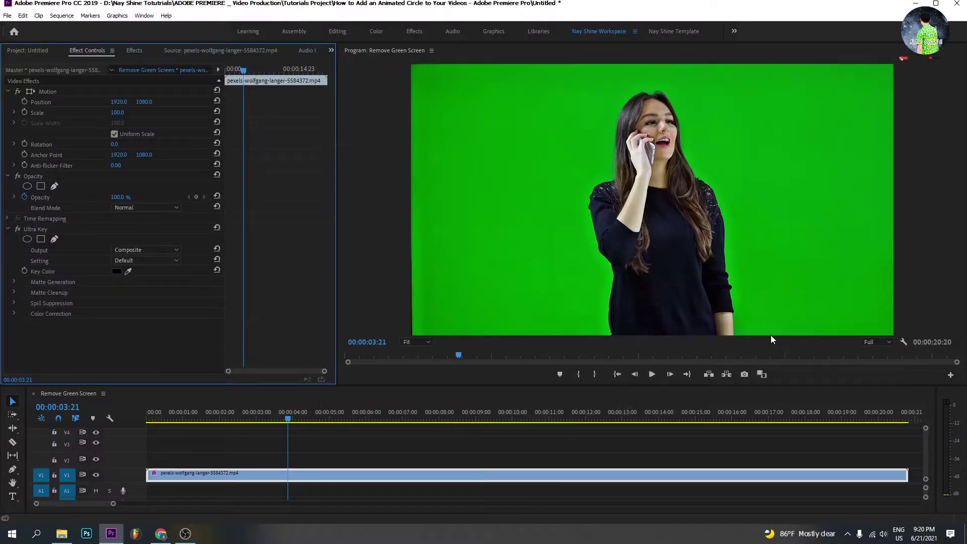
Start a free-draw Opacity mask with points at upper left, above her head, upper right and lower right
{"action": "left_click", "coordinate": [53, 177]}
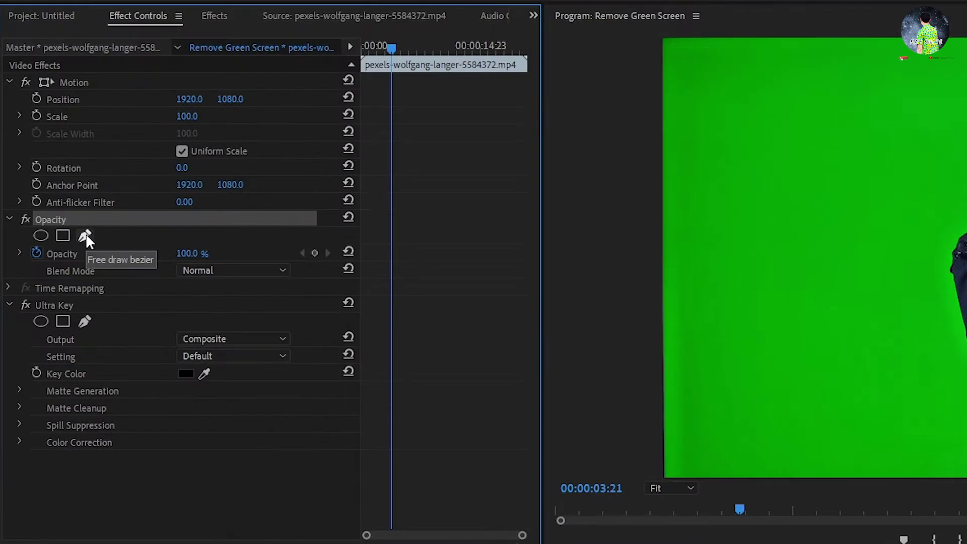
{"action": "left_click", "coordinate": [85, 234]}
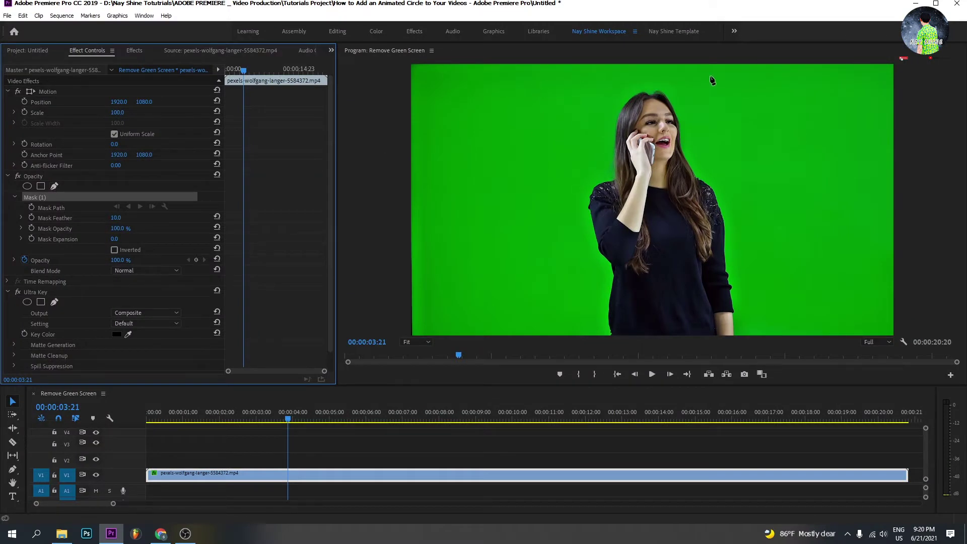
{"action": "left_click", "coordinate": [542, 87]}
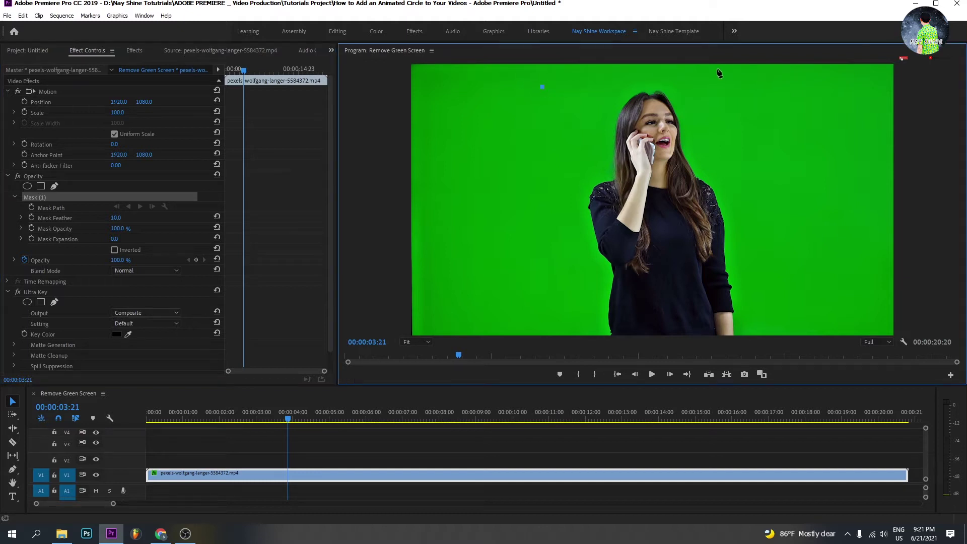
{"action": "left_click", "coordinate": [640, 67]}
{"action": "left_click", "coordinate": [748, 80]}
{"action": "left_click", "coordinate": [800, 329]}
Zoom the preview to 10%, add three points below the frame, and close the mask
{"action": "left_click", "coordinate": [415, 342]}
{"action": "left_click", "coordinate": [418, 369]}
{"action": "left_click", "coordinate": [418, 369]}
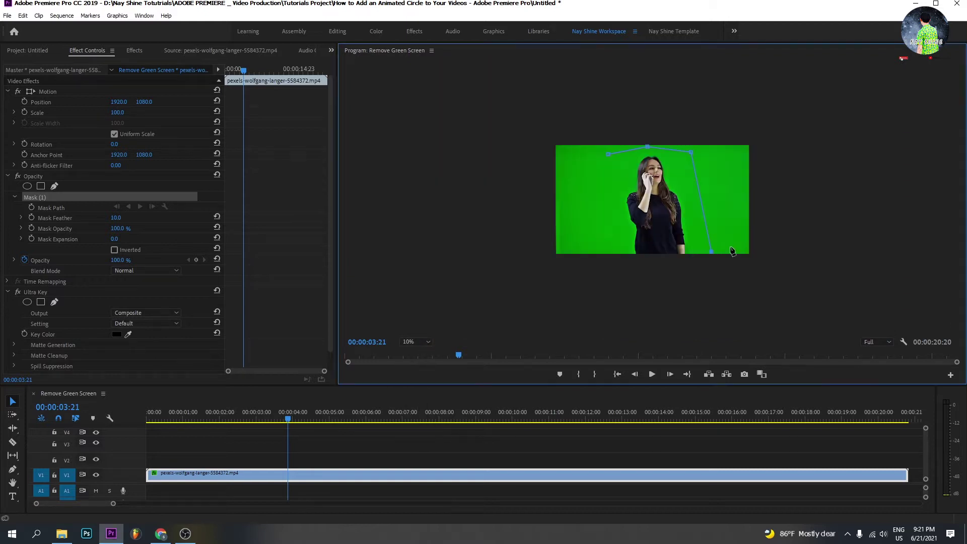
{"action": "left_click", "coordinate": [704, 265]}
{"action": "left_click", "coordinate": [627, 266]}
{"action": "left_click", "coordinate": [609, 263]}
{"action": "left_click", "coordinate": [609, 154]}
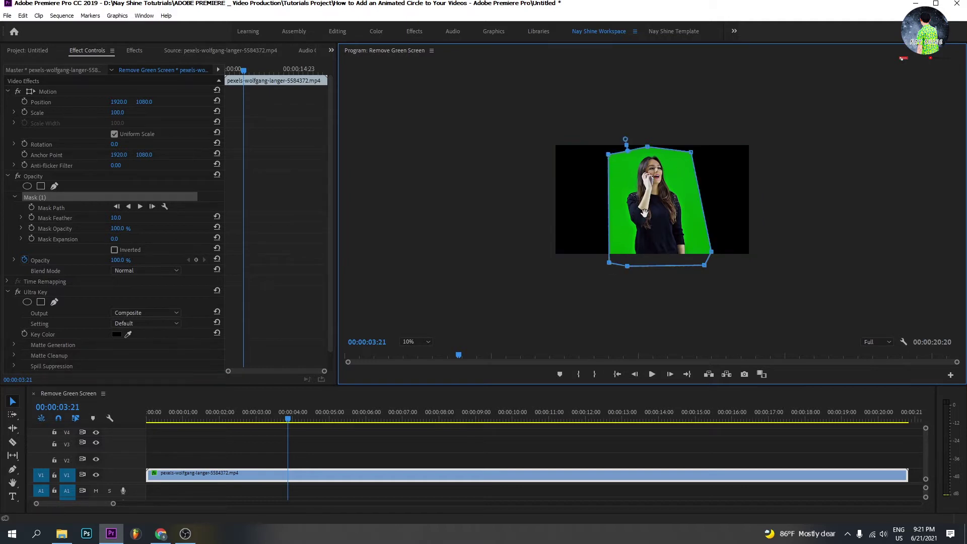
Return the preview to Fit and leave the mask's Inverted option off
{"action": "left_click", "coordinate": [414, 341]}
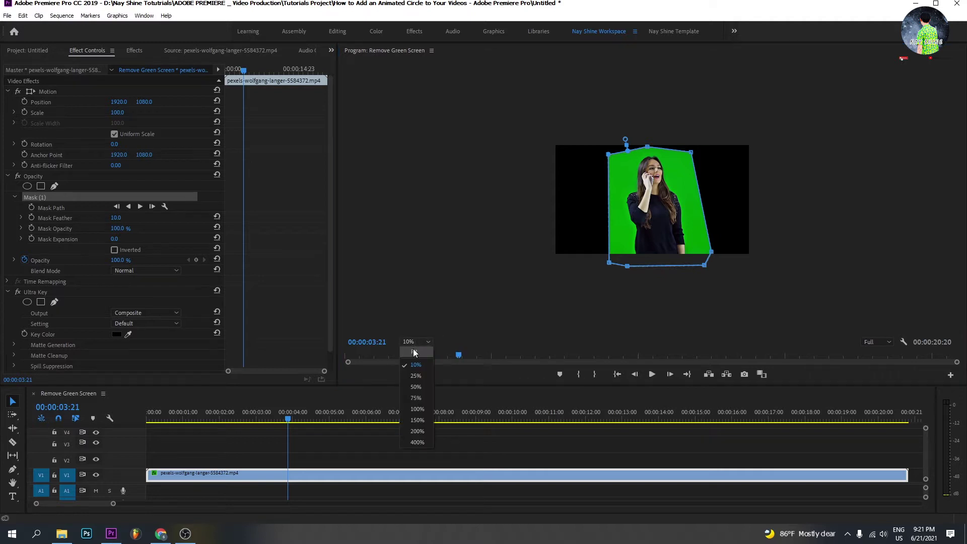
{"action": "left_click", "coordinate": [416, 352]}
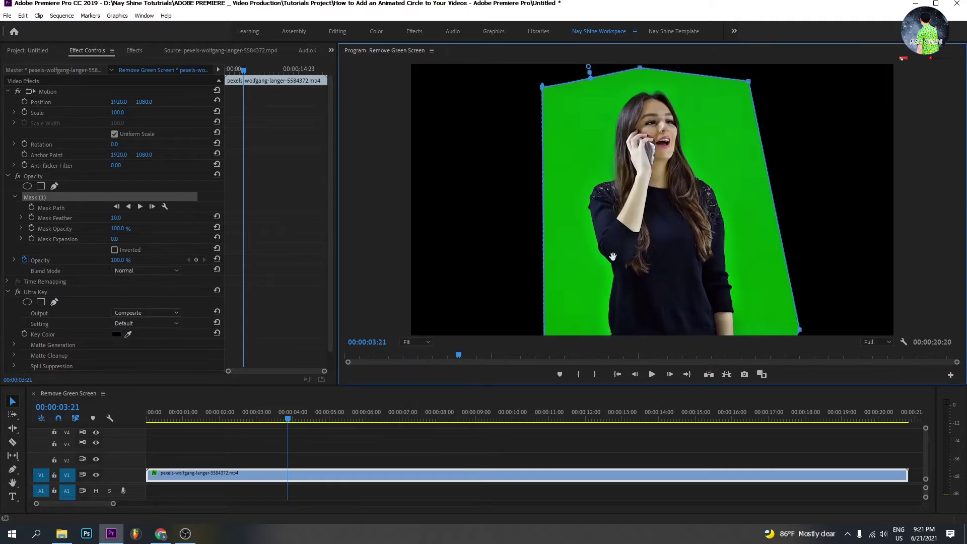
{"action": "left_click", "coordinate": [115, 250]}
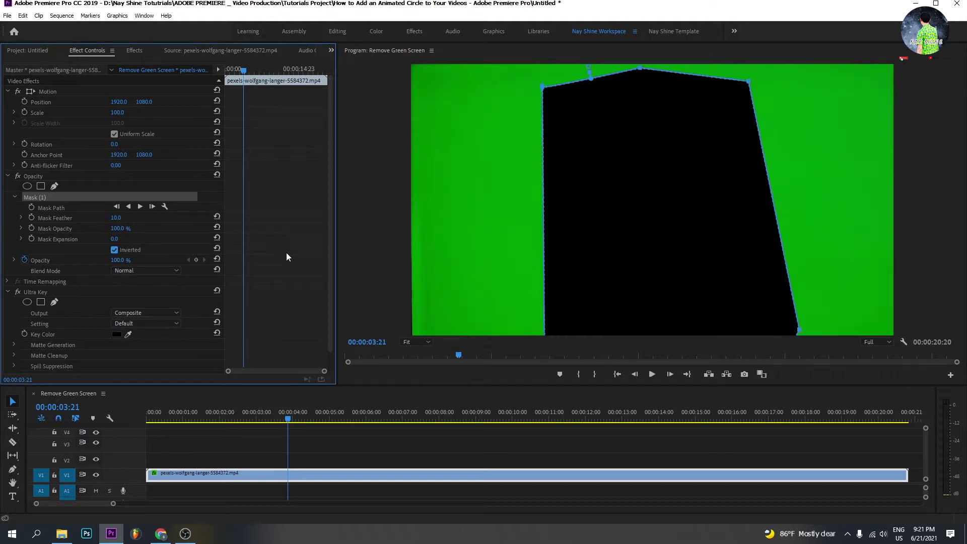
{"action": "left_click", "coordinate": [115, 249]}
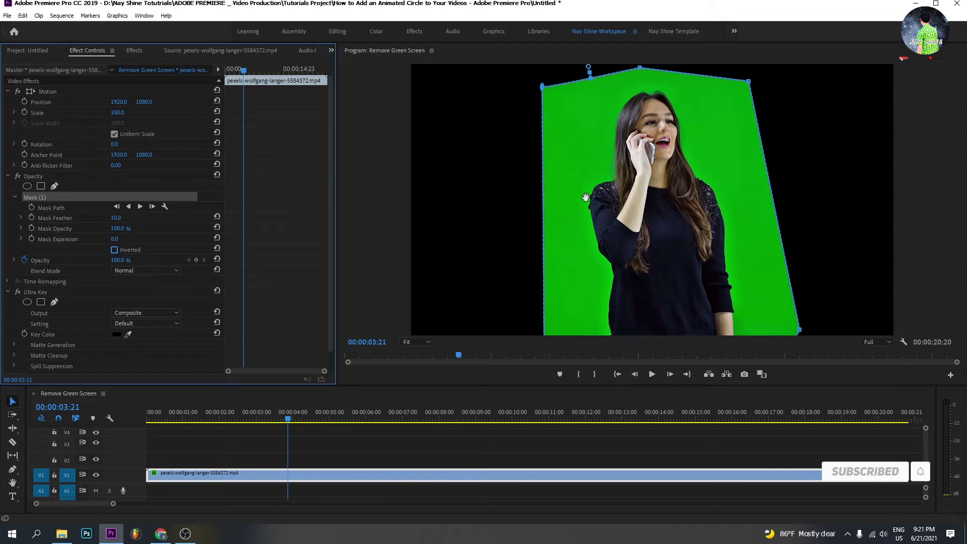
{"action": "left_click", "coordinate": [277, 194]}
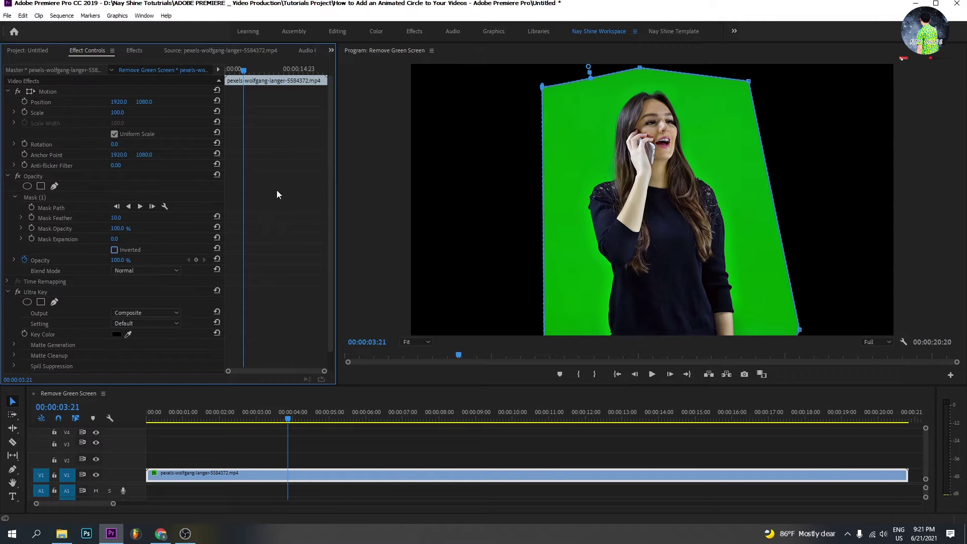
{"action": "left_click_drag", "start_coordinate": [328, 120], "coordinate": [331, 152]}
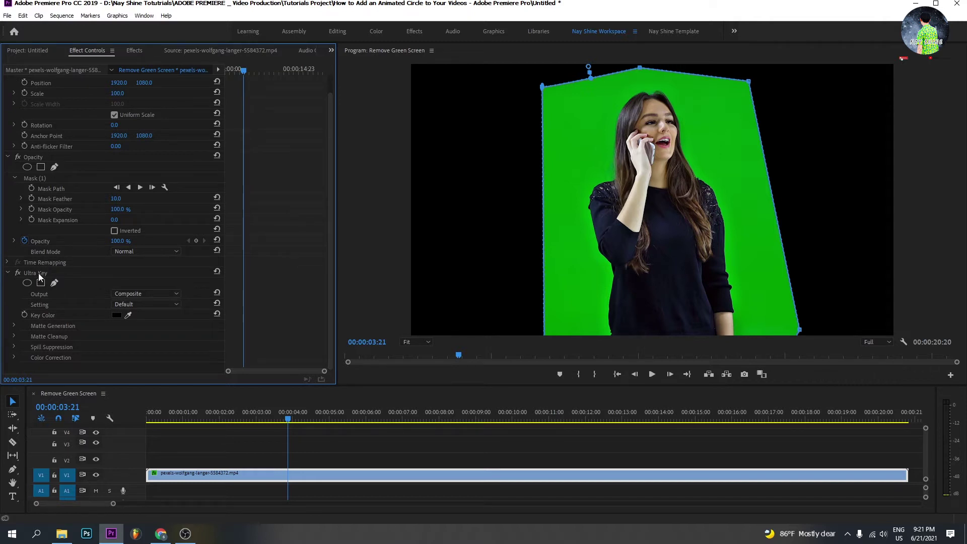
Set Ultra Key's Key Color by sampling the green background, undoing a wrong sample near her hand
{"action": "left_click", "coordinate": [70, 273]}
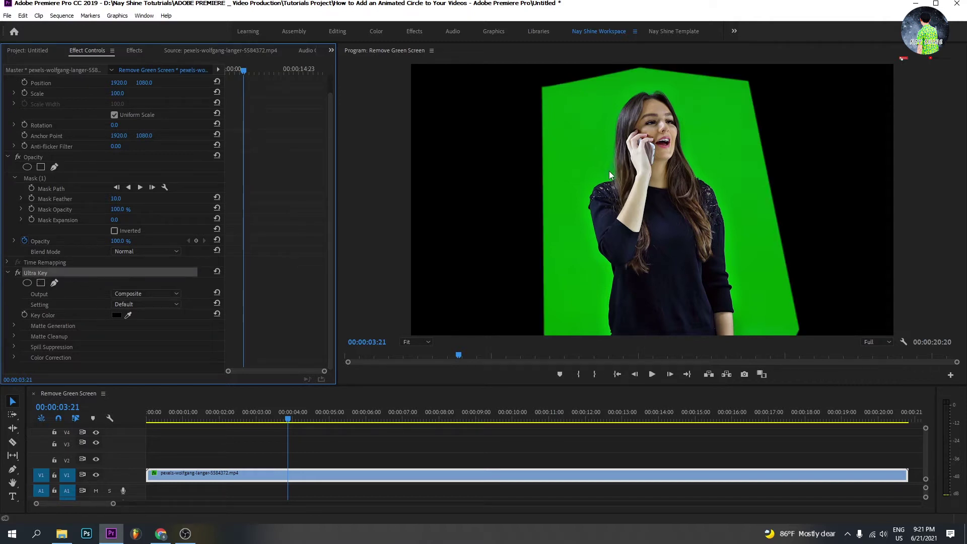
{"action": "left_click", "coordinate": [99, 316]}
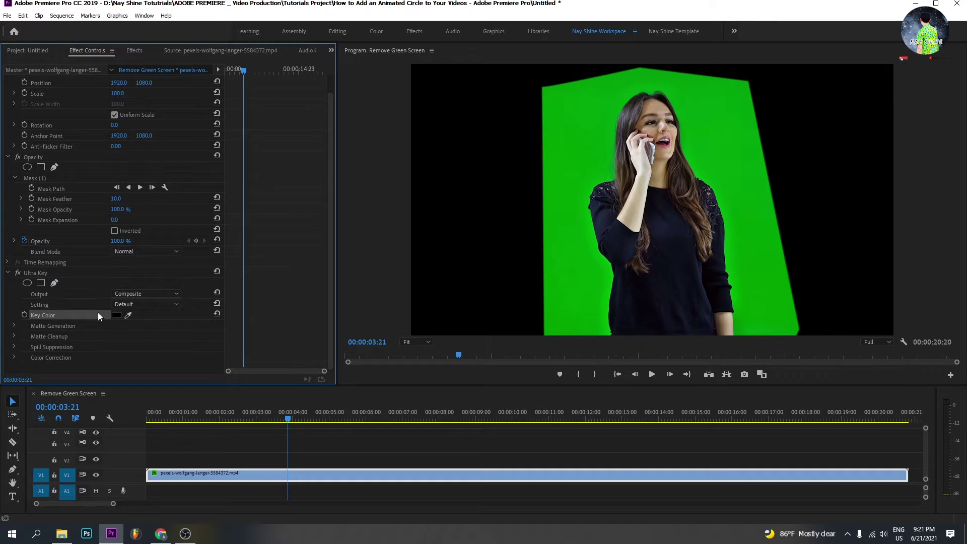
{"action": "left_click", "coordinate": [130, 314]}
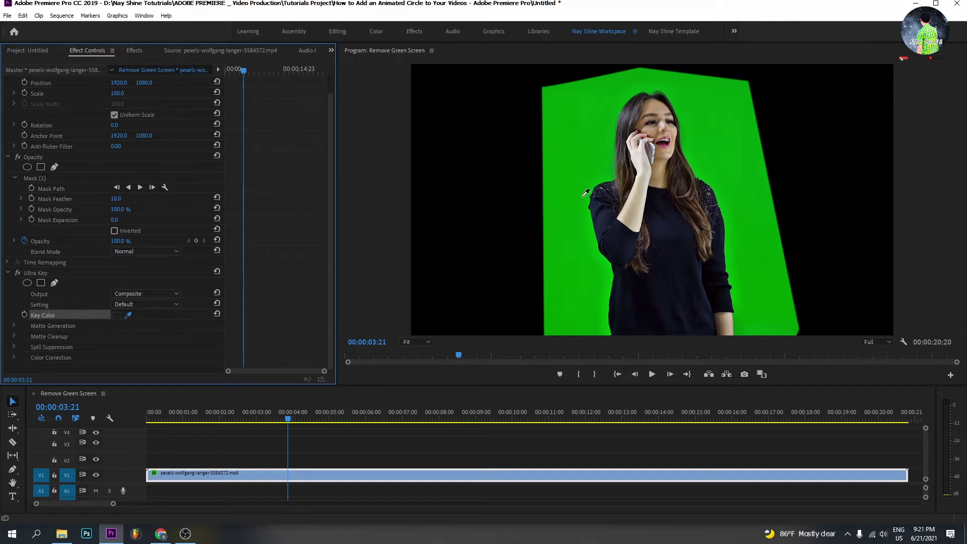
{"action": "left_click", "coordinate": [578, 167]}
{"action": "left_click_drag", "start_coordinate": [592, 146], "coordinate": [643, 171]}
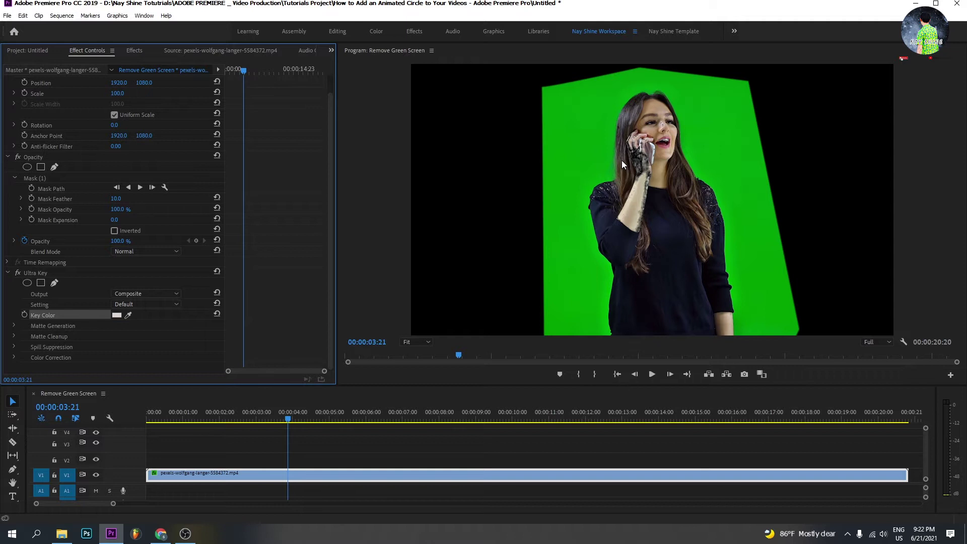
{"action": "key", "text": "ctrl+z"}
{"action": "key", "text": "ctrl+z"}
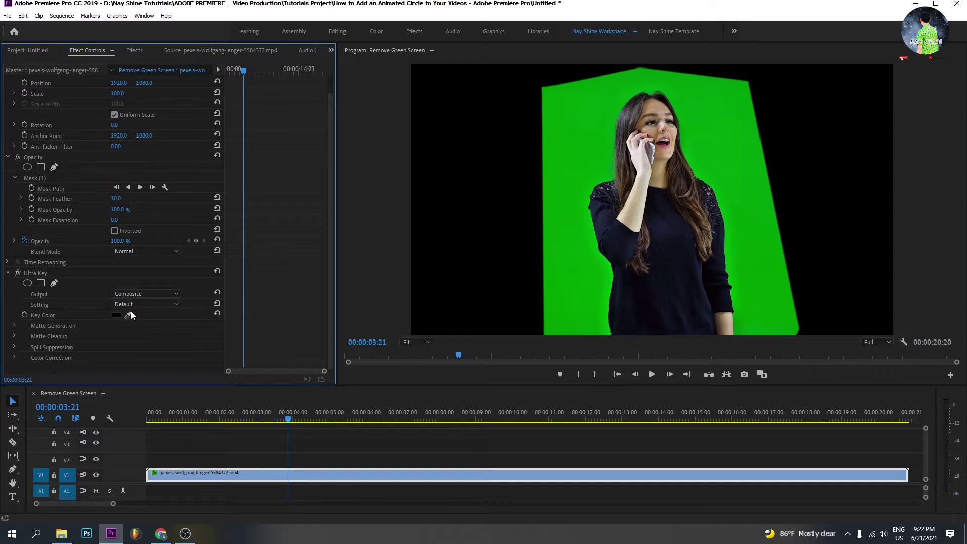
{"action": "mouse_move", "coordinate": [132, 314]}
{"action": "left_mouse_down"}
{"action": "mouse_move", "coordinate": [604, 160]}
{"action": "mouse_move", "coordinate": [592, 183]}
{"action": "left_mouse_up"}
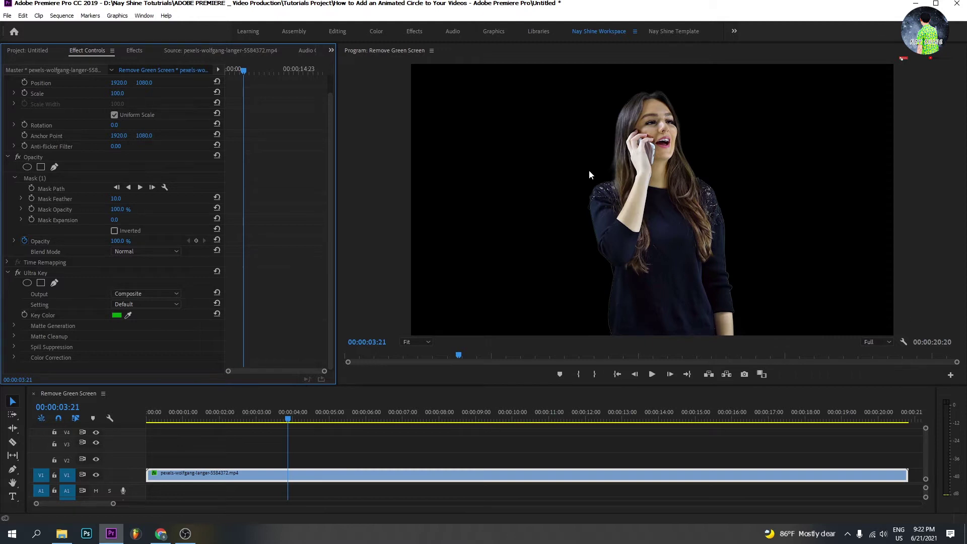
{"action": "left_click", "coordinate": [423, 342]}
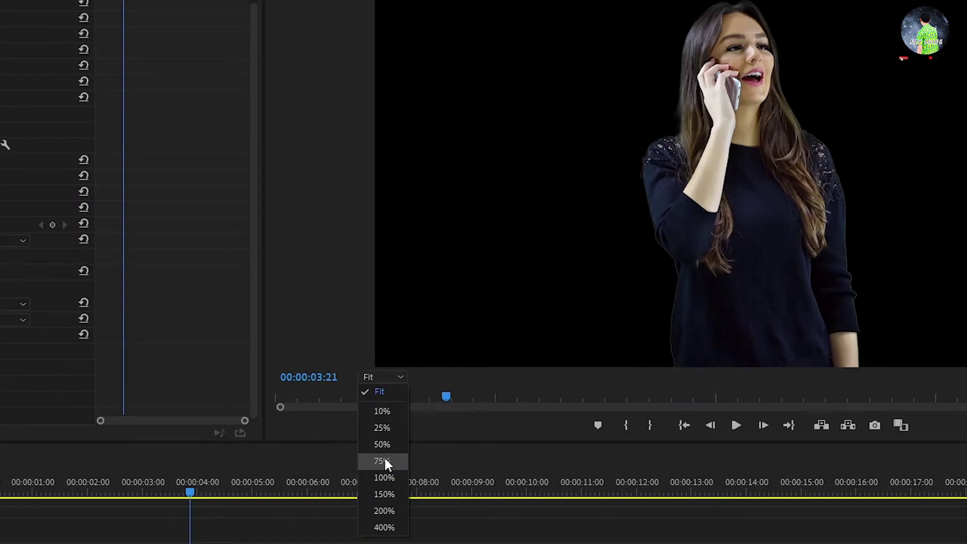
Magnify the Program monitor to 75% and pan around to inspect the woman's edges
{"action": "left_click", "coordinate": [387, 461]}
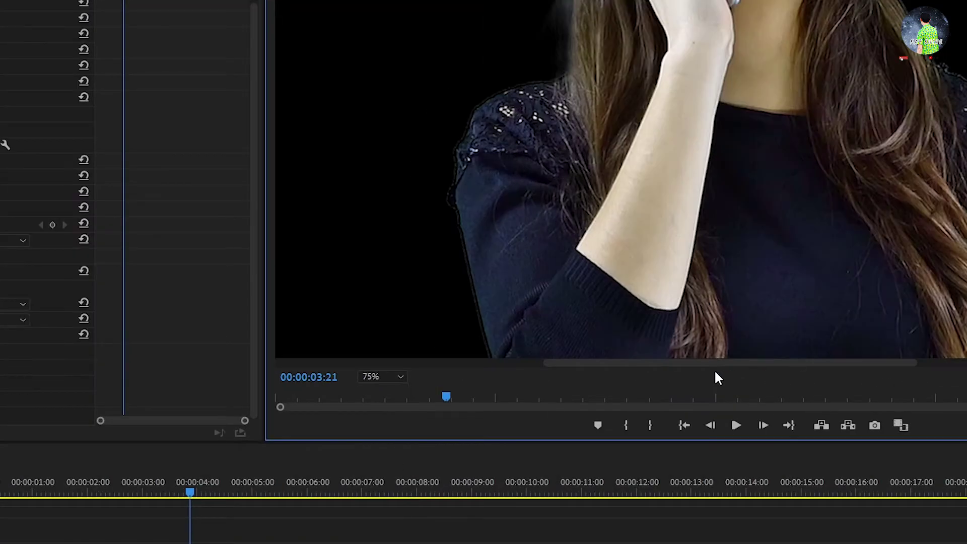
{"action": "left_click", "coordinate": [400, 377]}
{"action": "left_click", "coordinate": [387, 460]}
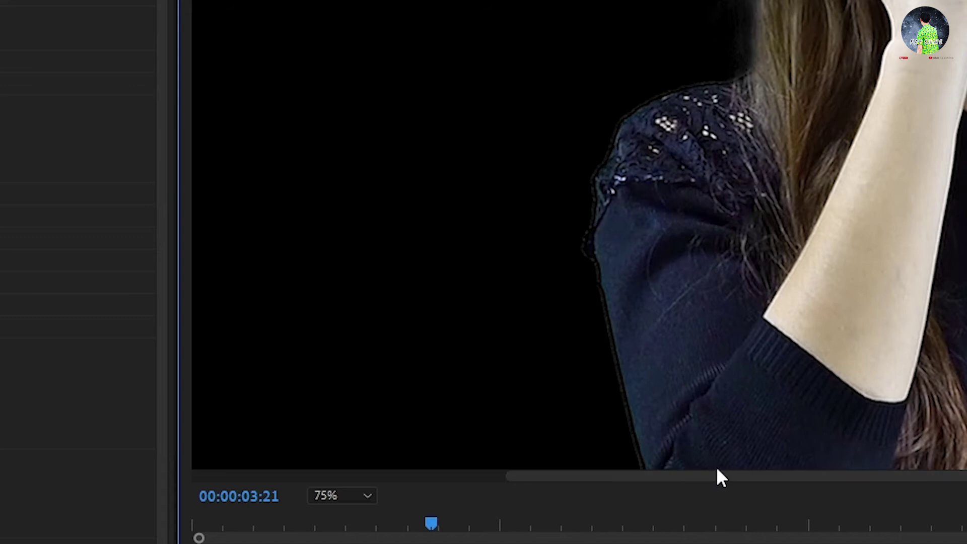
{"action": "left_click_drag", "start_coordinate": [721, 478], "coordinate": [902, 476]}
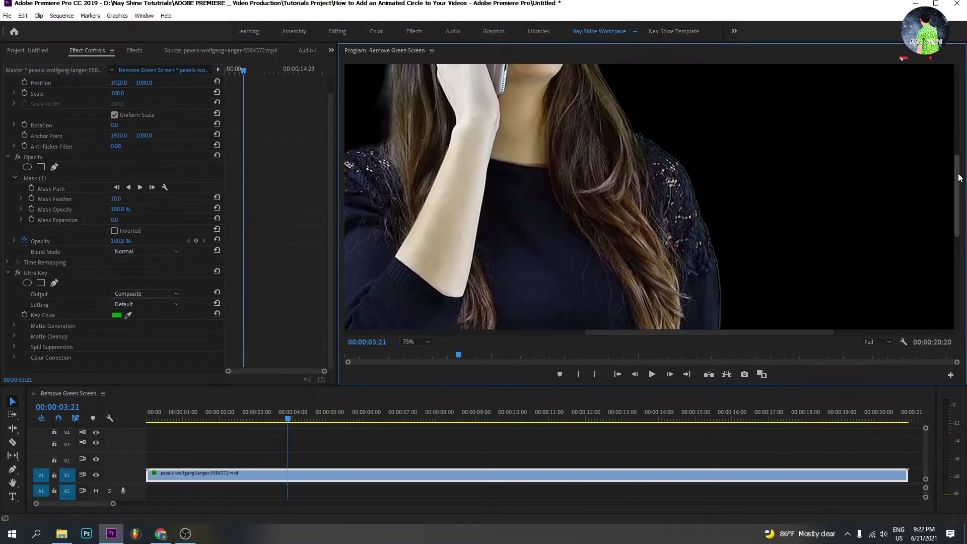
{"action": "left_click_drag", "start_coordinate": [960, 178], "coordinate": [959, 136]}
Expand Ultra Key's Matte Generation settings in Effect Controls
{"action": "left_click", "coordinate": [71, 327]}
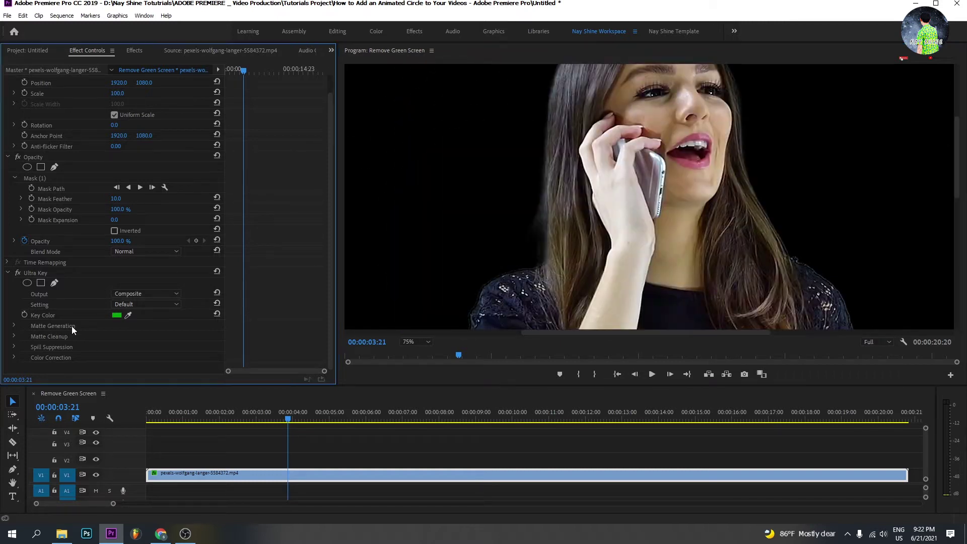
{"action": "left_click", "coordinate": [13, 325]}
{"action": "scroll", "coordinate": [83, 295], "scroll_direction": "down", "scroll_amount": 3}
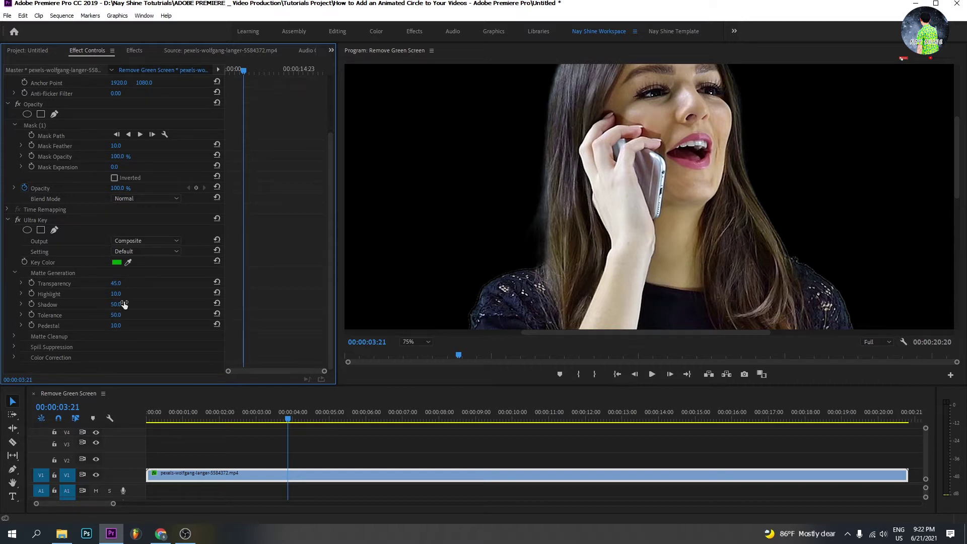
Raise Ultra Key's Shadow to 57 and zoom the preview out to 50%
{"action": "left_click_drag", "start_coordinate": [120, 306], "coordinate": [123, 305]}
{"action": "mouse_move", "coordinate": [116, 305]}
{"action": "left_mouse_down"}
{"action": "mouse_move", "coordinate": [129, 304]}
{"action": "mouse_move", "coordinate": [118, 304]}
{"action": "left_mouse_up"}
{"action": "left_click", "coordinate": [416, 341]}
{"action": "left_click", "coordinate": [419, 383]}
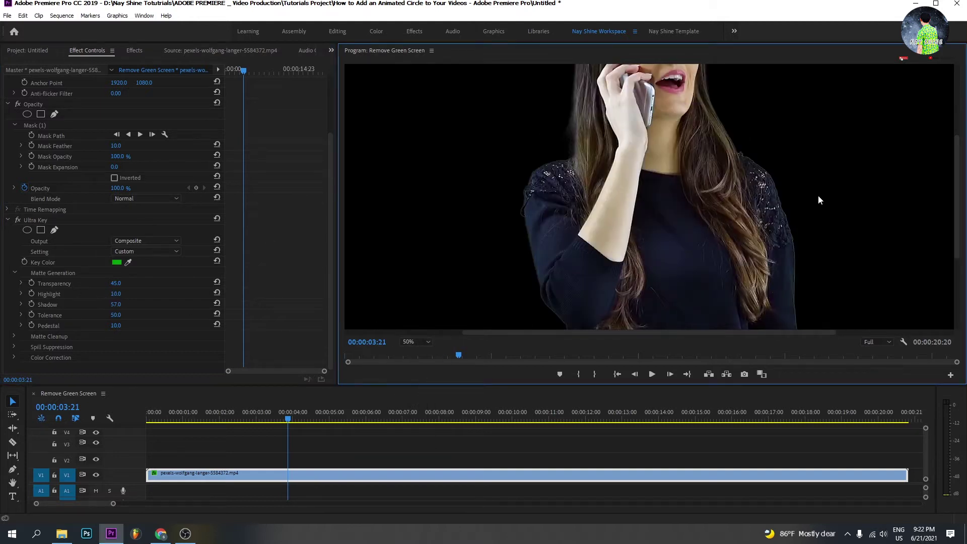
Set Pedestal to 100 after comparing it against 0
{"action": "scroll", "coordinate": [941, 161], "scroll_direction": "down", "scroll_amount": 3}
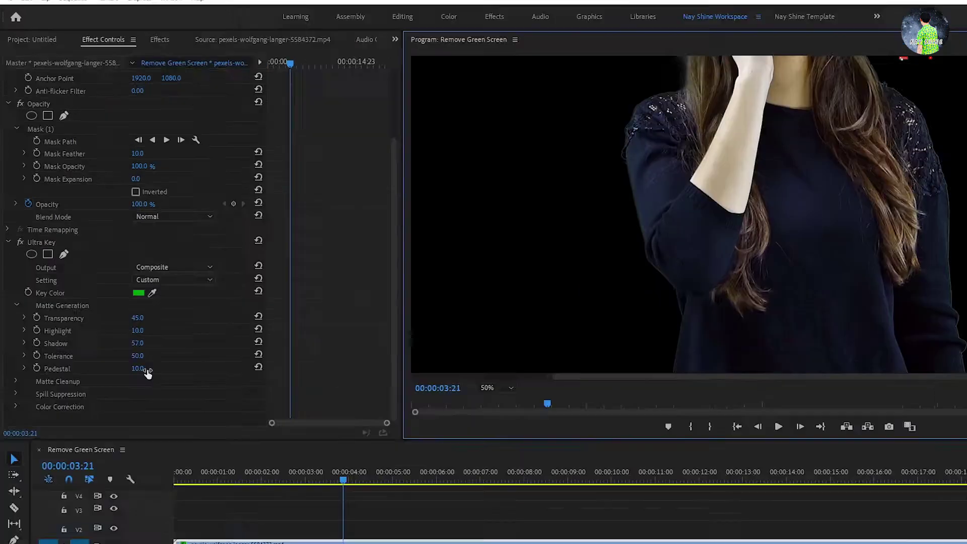
{"action": "left_click_drag", "start_coordinate": [116, 326], "coordinate": [140, 326]}
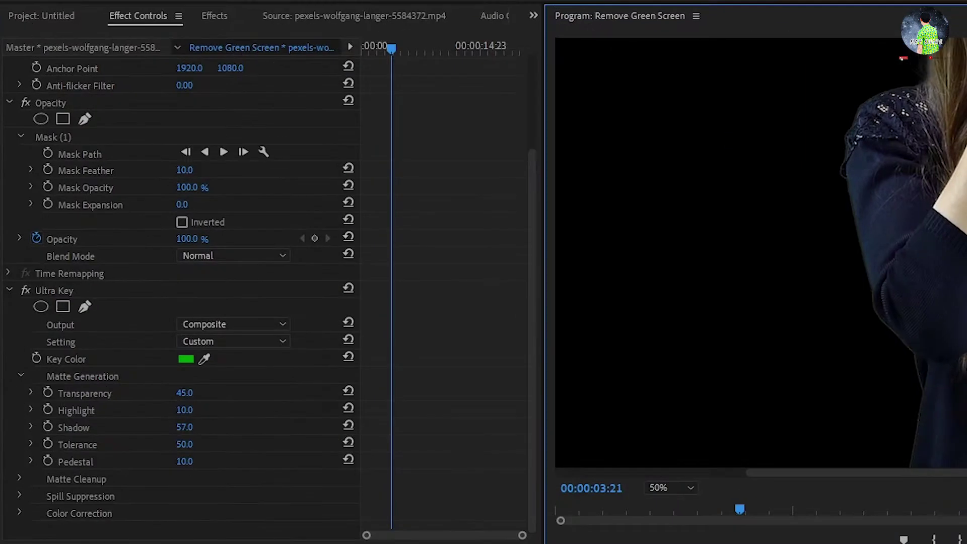
{"action": "left_click_drag", "start_coordinate": [185, 462], "coordinate": [151, 462]}
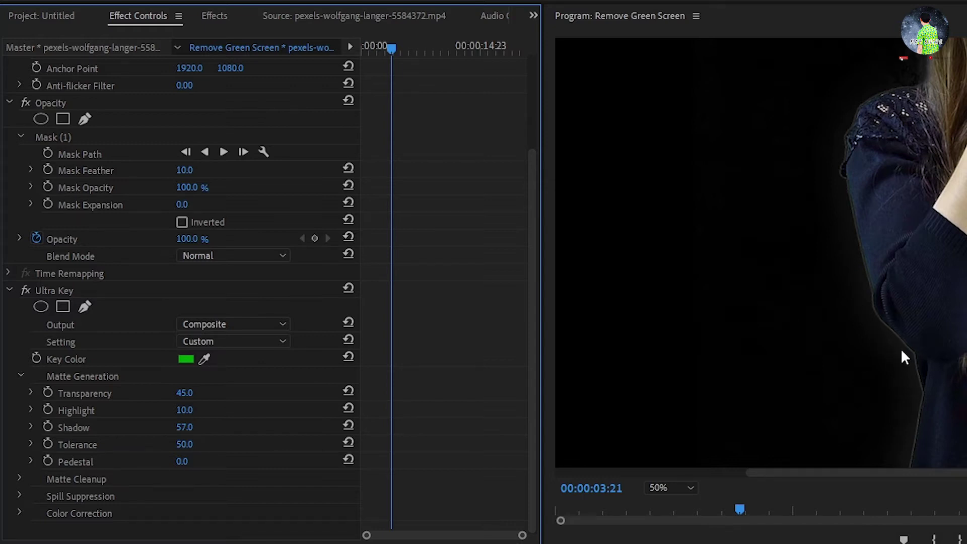
{"action": "mouse_move", "coordinate": [184, 461]}
{"action": "left_mouse_down"}
{"action": "mouse_move", "coordinate": [197, 461]}
{"action": "mouse_move", "coordinate": [188, 462]}
{"action": "left_mouse_up"}
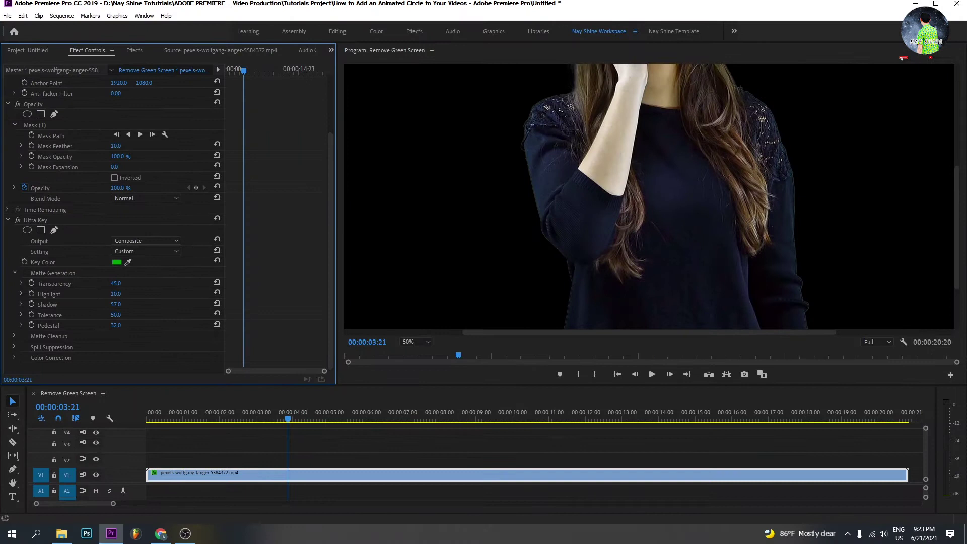
{"action": "left_click_drag", "start_coordinate": [116, 325], "coordinate": [129, 325]}
{"action": "left_click_drag", "start_coordinate": [953, 183], "coordinate": [954, 121]}
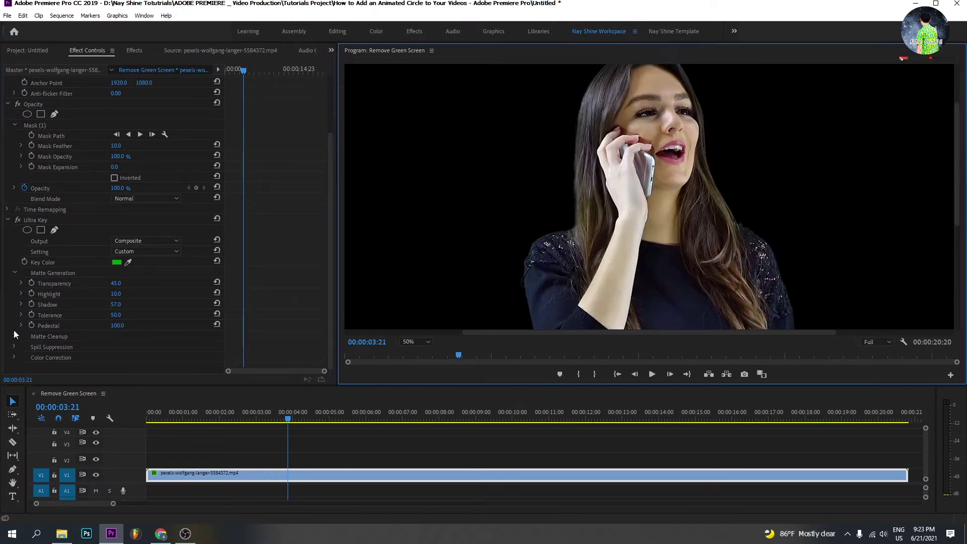
{"action": "left_click", "coordinate": [62, 336]}
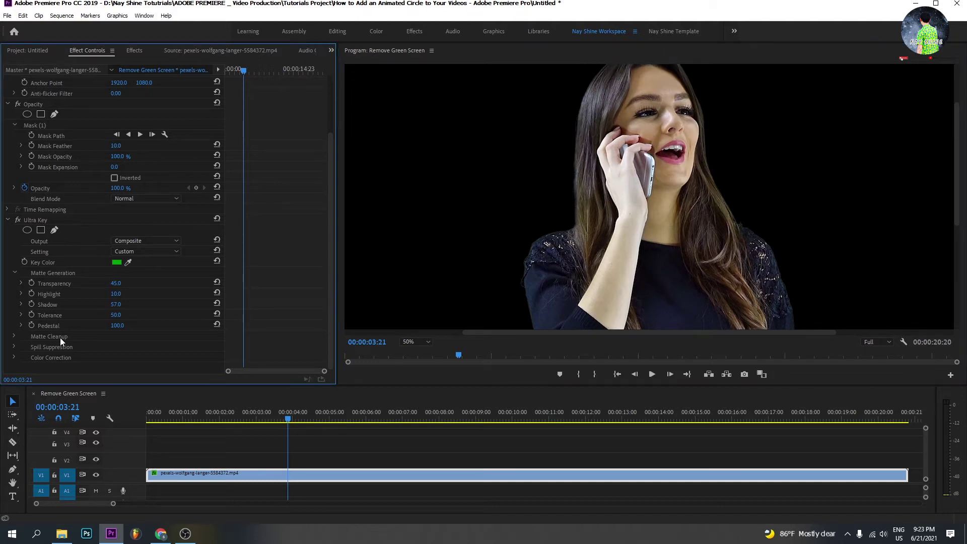
Expand Matte Cleanup, enter Choke 2, and magnify the preview to 100%
{"action": "left_click", "coordinate": [13, 334]}
{"action": "scroll", "coordinate": [51, 340], "scroll_direction": "down", "scroll_amount": 2}
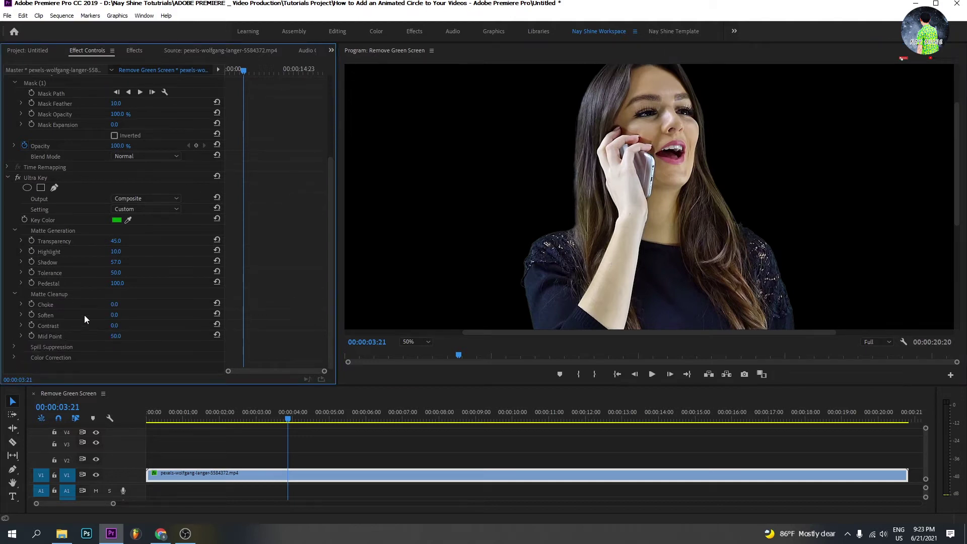
{"action": "left_click", "coordinate": [114, 304]}
{"action": "type", "text": "2"}
{"action": "key", "text": "Return"}
{"action": "left_click", "coordinate": [416, 341]}
{"action": "left_click", "coordinate": [422, 406]}
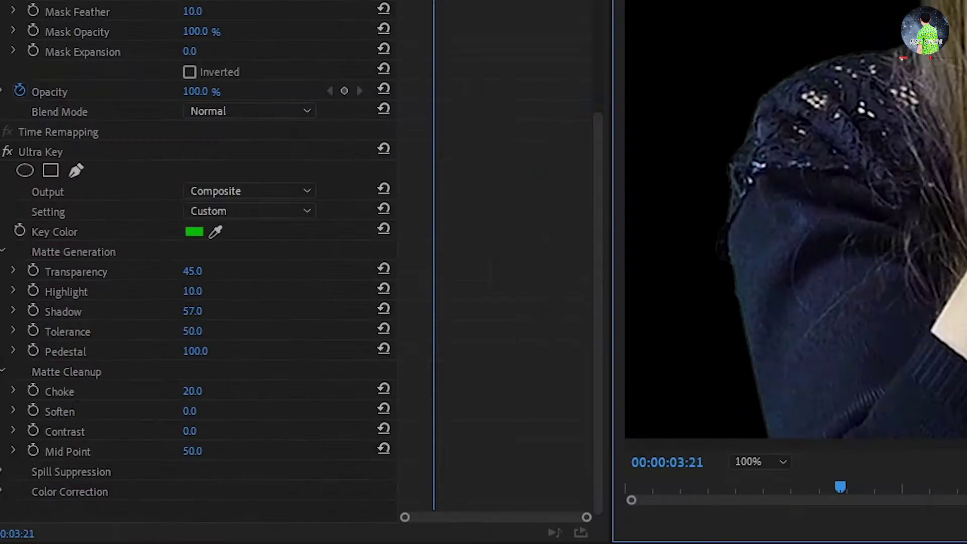
Test Choke at 100, settle it at 37, and inspect the edges at 200%
{"action": "left_click_drag", "start_coordinate": [115, 304], "coordinate": [289, 235]}
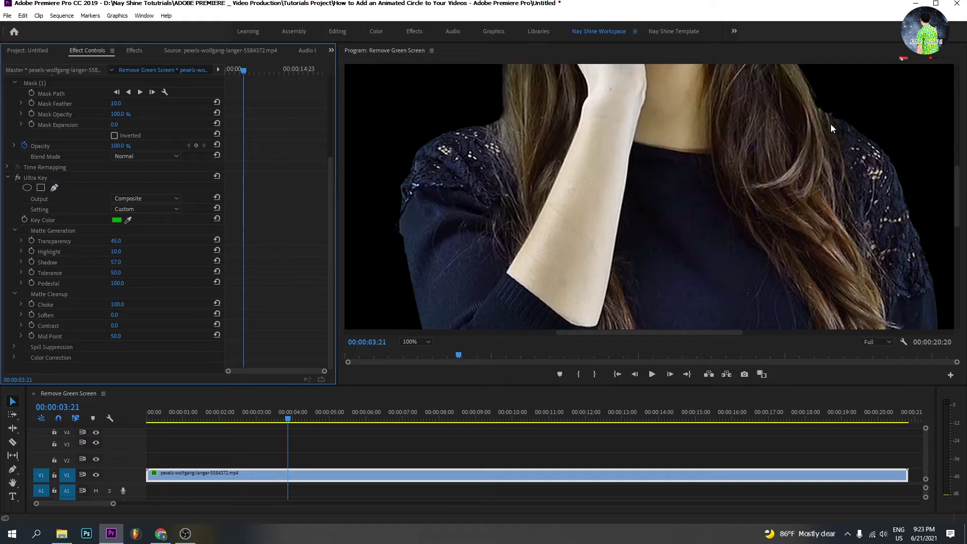
{"action": "mouse_move", "coordinate": [957, 183]}
{"action": "left_mouse_down"}
{"action": "mouse_move", "coordinate": [958, 144]}
{"action": "mouse_move", "coordinate": [959, 174]}
{"action": "left_mouse_up"}
{"action": "left_click_drag", "start_coordinate": [122, 303], "coordinate": [94, 303]}
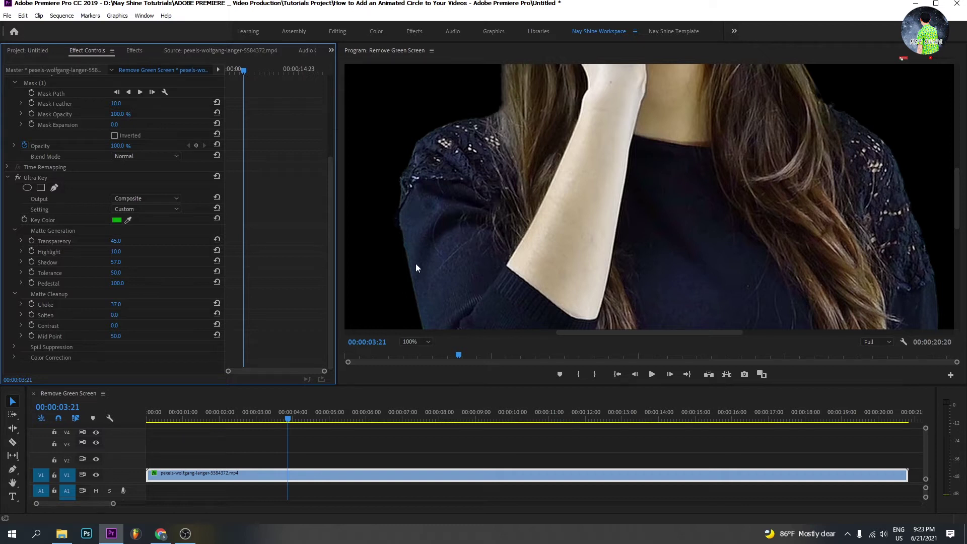
{"action": "left_click", "coordinate": [410, 346]}
{"action": "left_click", "coordinate": [417, 426]}
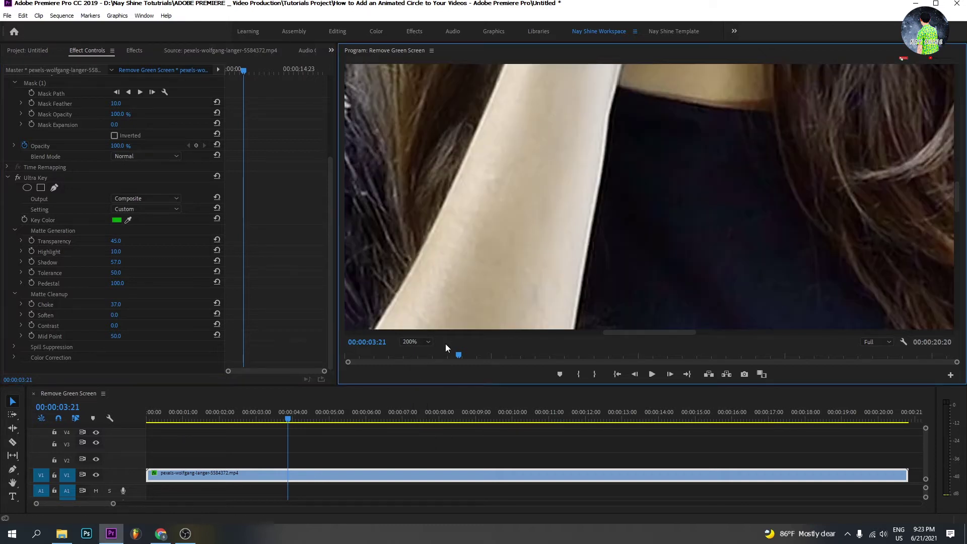
{"action": "left_click_drag", "start_coordinate": [627, 332], "coordinate": [553, 337]}
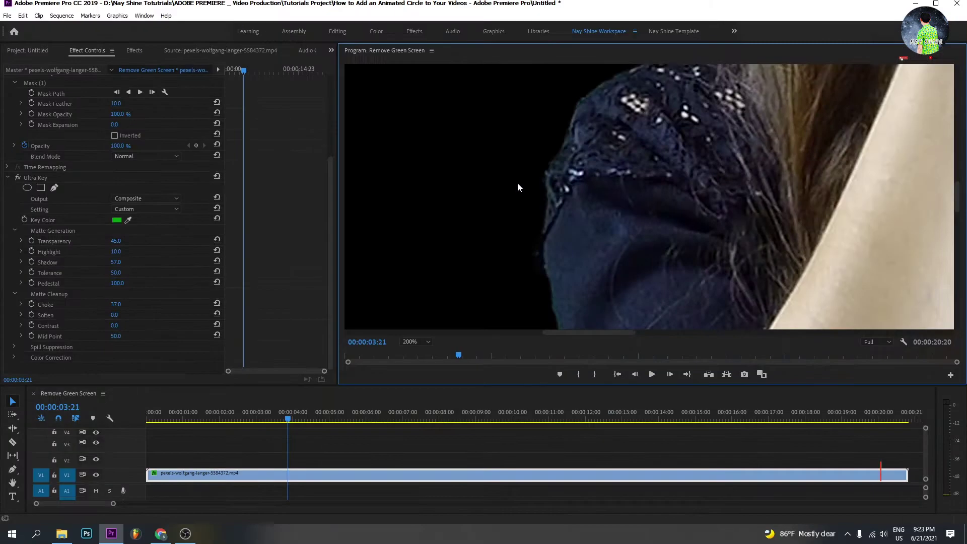
Expand Spill Suppression, raise Spill to 96 after testing 0, and set the preview to Fit
{"action": "left_click", "coordinate": [333, 201]}
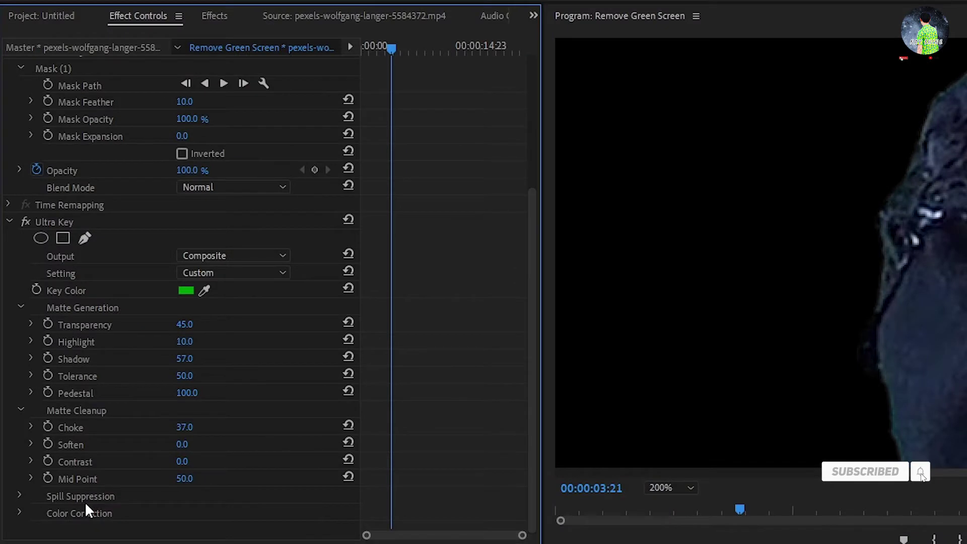
{"action": "left_click", "coordinate": [13, 346]}
{"action": "scroll", "coordinate": [66, 484], "scroll_direction": "down", "scroll_amount": 3}
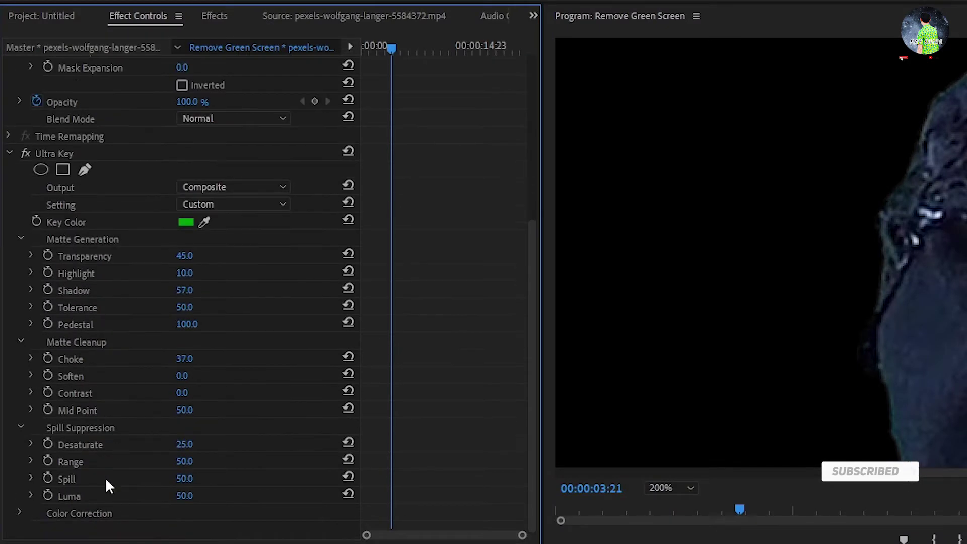
{"action": "left_click_drag", "start_coordinate": [184, 478], "coordinate": [159, 478]}
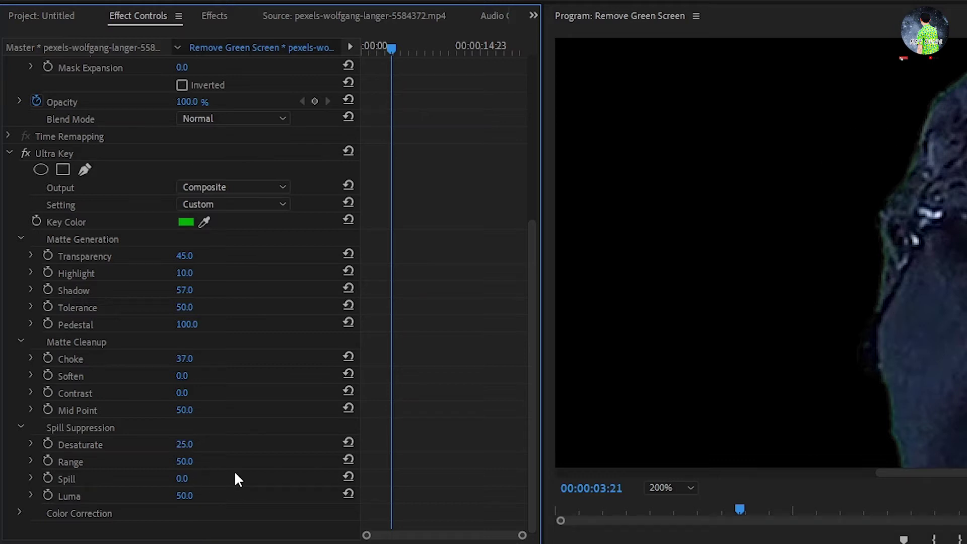
{"action": "left_click_drag", "start_coordinate": [187, 478], "coordinate": [236, 478]}
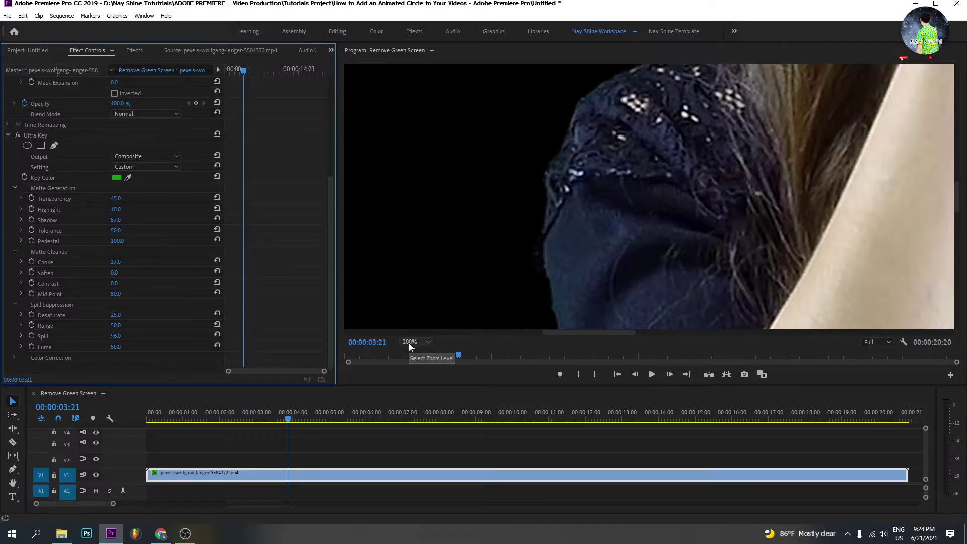
{"action": "left_click", "coordinate": [410, 343]}
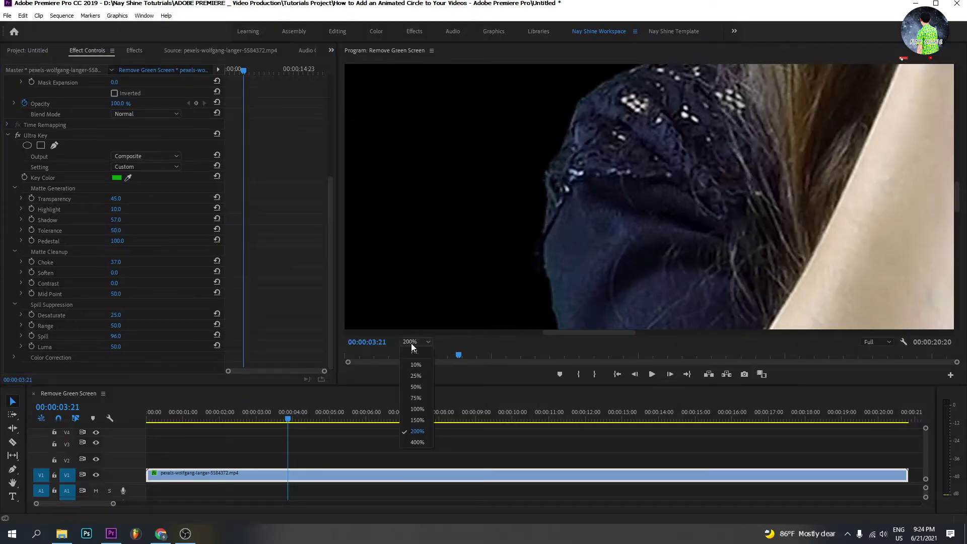
{"action": "left_click", "coordinate": [413, 351]}
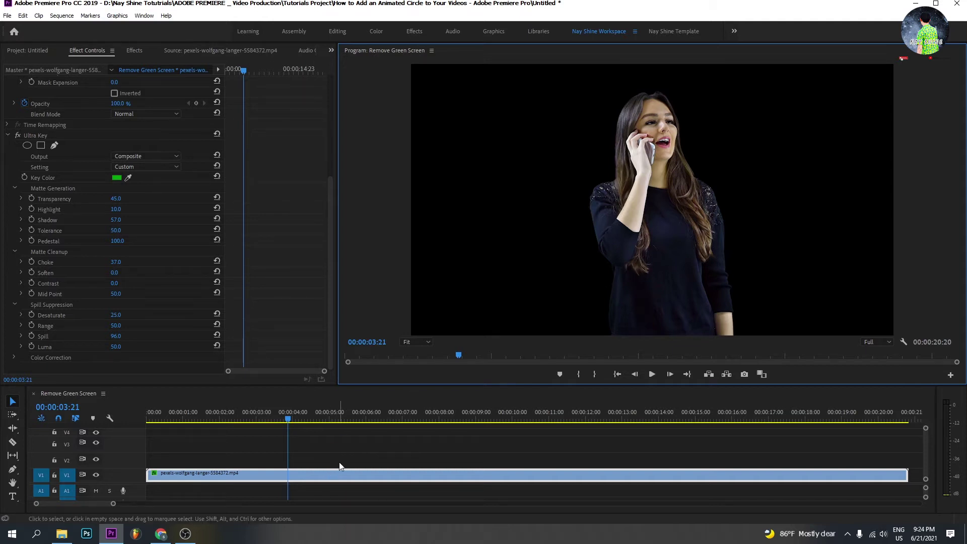
{"action": "left_click", "coordinate": [331, 185]}
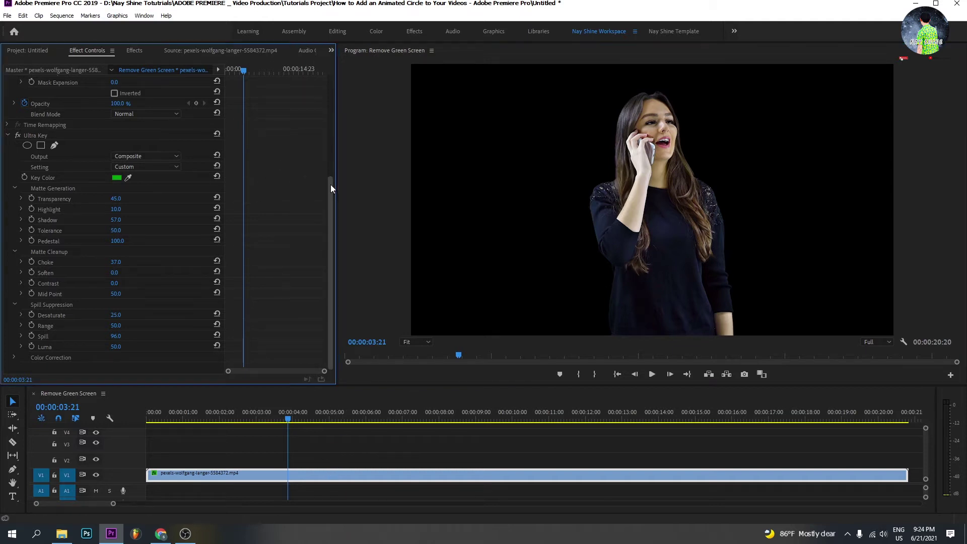
Move the keyed clip to V2 and place the city street clip's video on V1 beneath it
{"action": "left_click", "coordinate": [7, 135]}
{"action": "mouse_move", "coordinate": [290, 473]}
{"action": "left_mouse_down"}
{"action": "mouse_move", "coordinate": [268, 458]}
{"action": "mouse_move", "coordinate": [284, 461]}
{"action": "left_mouse_up"}
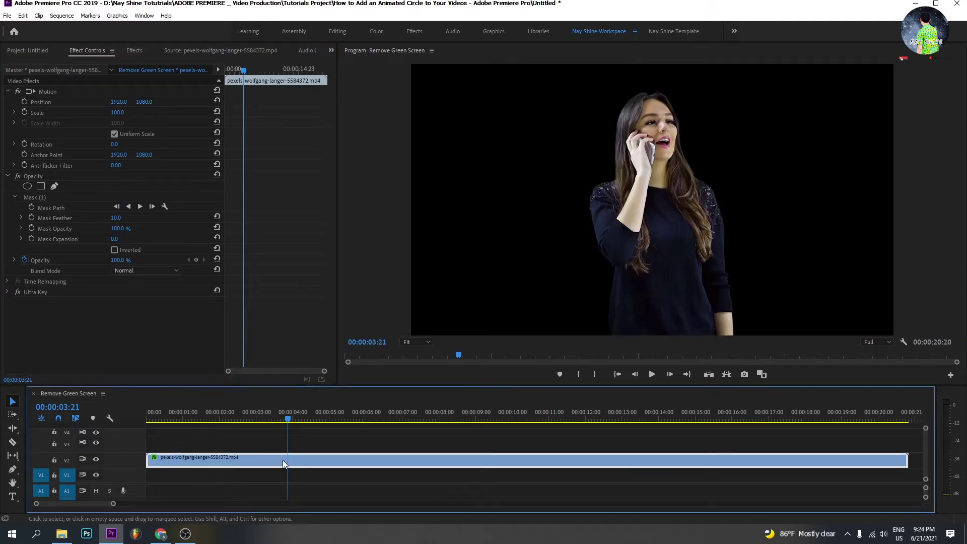
{"action": "left_click", "coordinate": [29, 50]}
{"action": "left_click", "coordinate": [294, 141]}
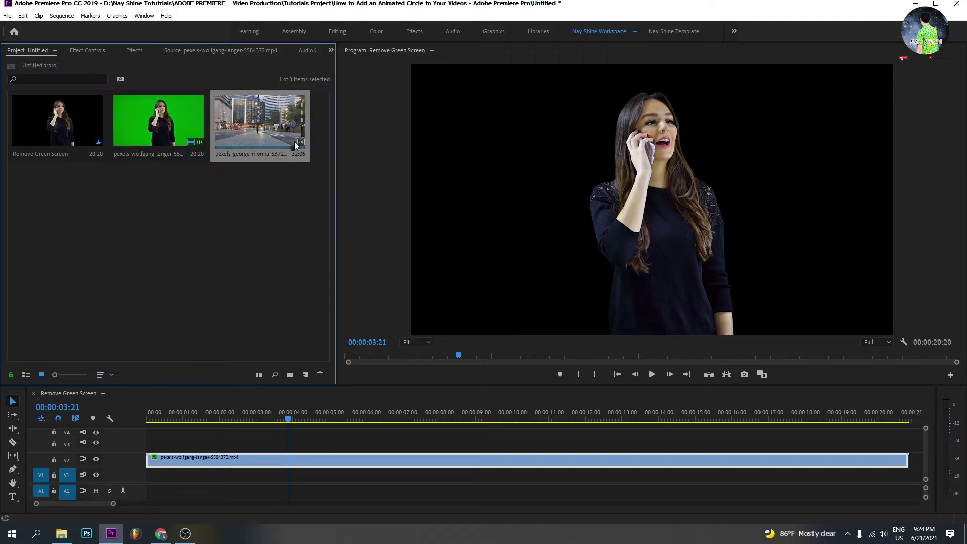
{"action": "double_click", "coordinate": [256, 122]}
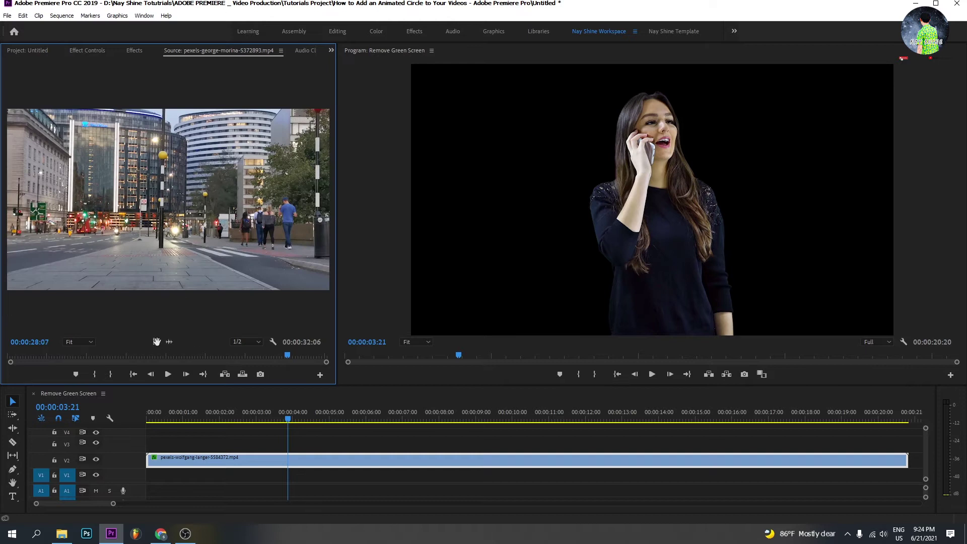
{"action": "left_click_drag", "start_coordinate": [156, 342], "coordinate": [146, 479]}
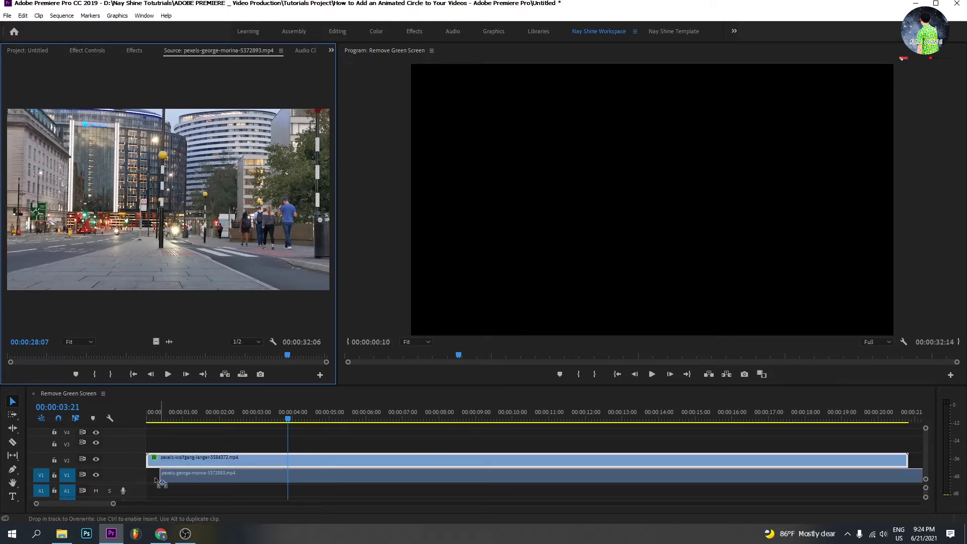
{"action": "left_click_drag", "start_coordinate": [146, 479], "coordinate": [235, 479]}
{"action": "left_click", "coordinate": [235, 480]}
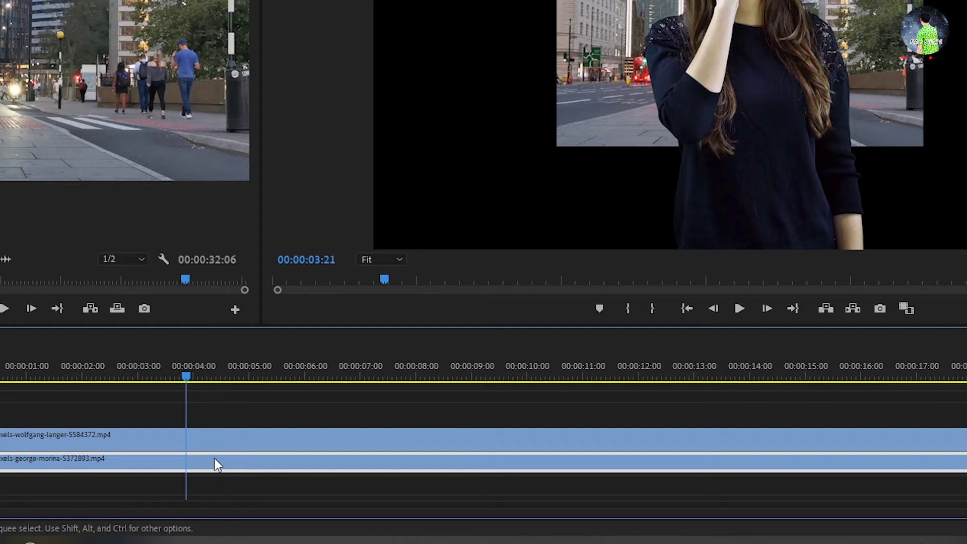
Apply Set to Frame Size to the V1 city street clip so it fills the frame
{"action": "right_click", "coordinate": [190, 462]}
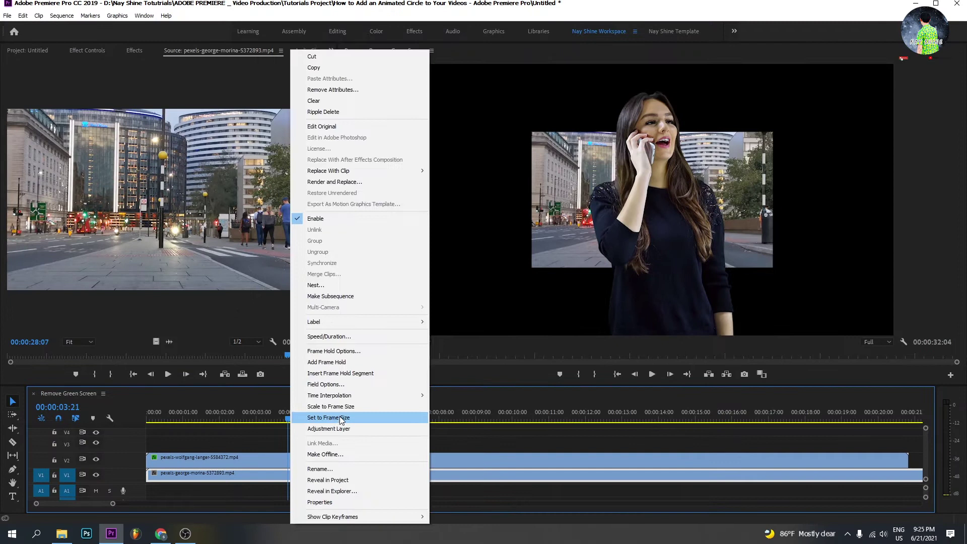
{"action": "left_click", "coordinate": [264, 374]}
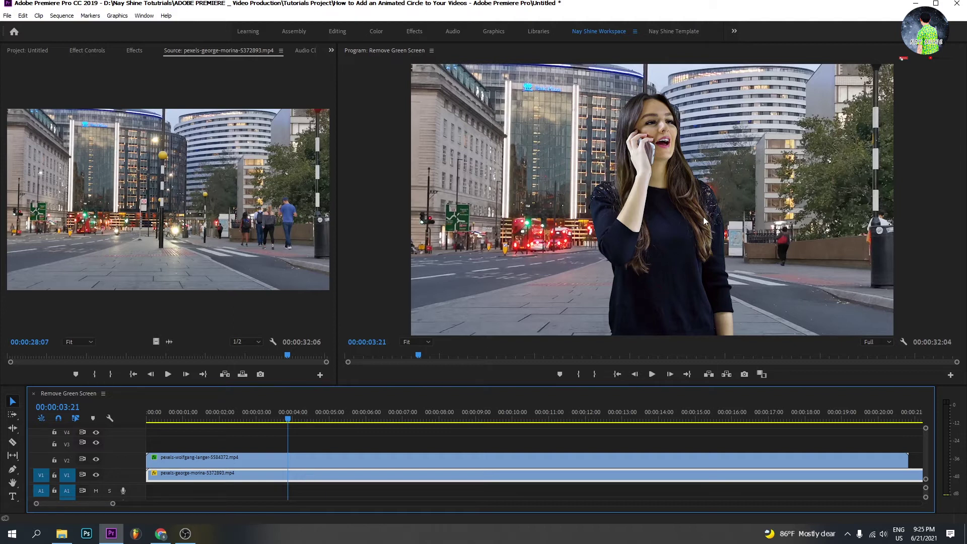
Shift the keyed woman right by setting her Motion Position to 2701.0, 1080.0
{"action": "left_click", "coordinate": [317, 460]}
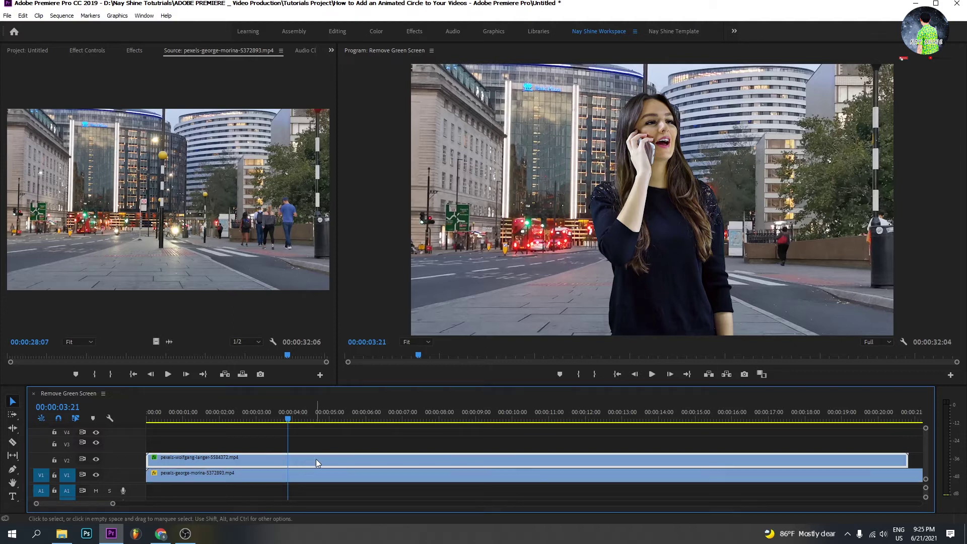
{"action": "left_click", "coordinate": [92, 50]}
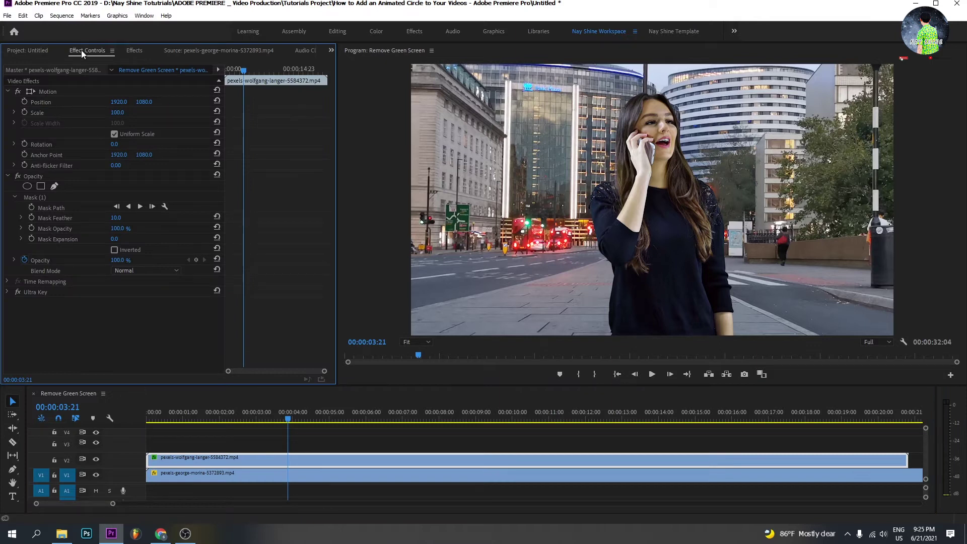
{"action": "left_click", "coordinate": [53, 104]}
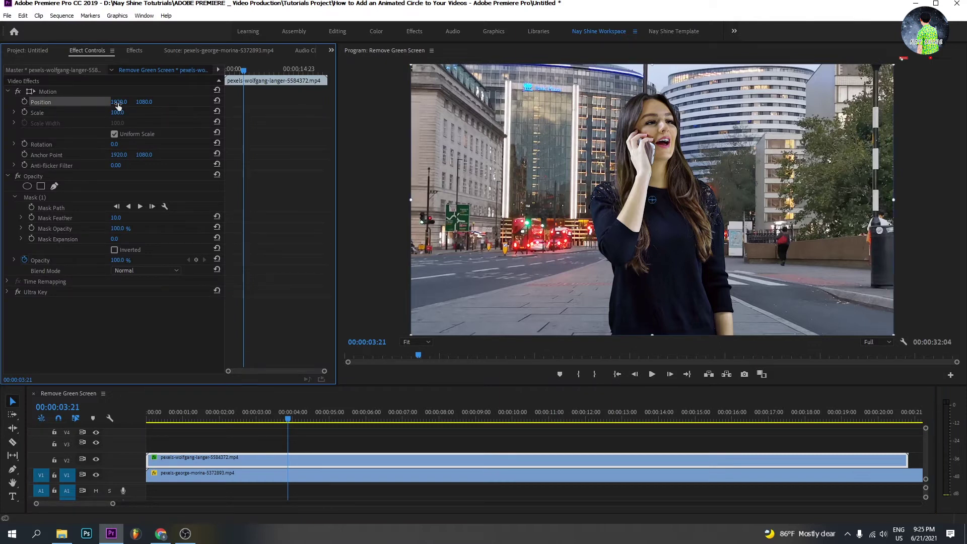
{"action": "mouse_move", "coordinate": [122, 103]}
{"action": "left_mouse_down"}
{"action": "mouse_move", "coordinate": [221, 103]}
{"action": "mouse_move", "coordinate": [150, 103]}
{"action": "left_mouse_up"}
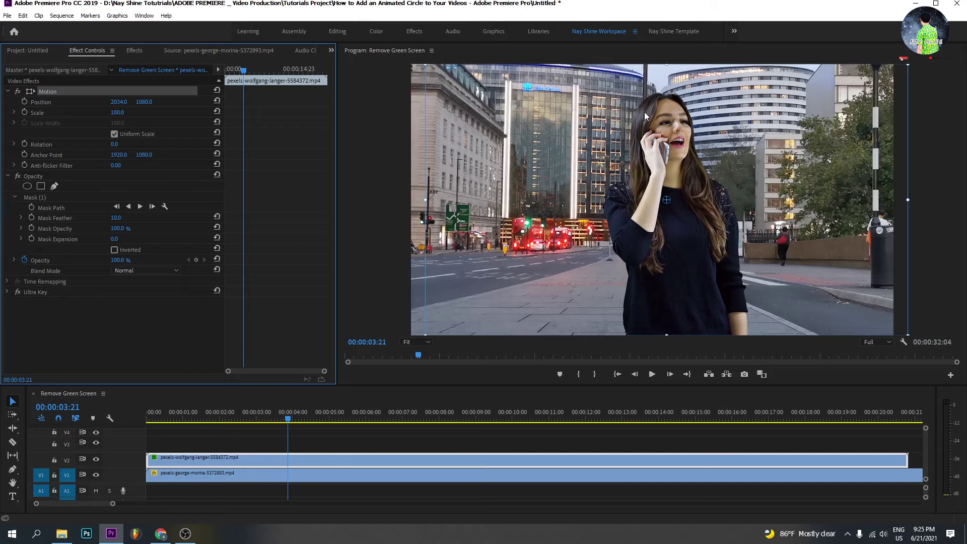
{"action": "mouse_move", "coordinate": [122, 102]}
{"action": "left_mouse_down"}
{"action": "mouse_move", "coordinate": [180, 102]}
{"action": "mouse_move", "coordinate": [95, 102]}
{"action": "left_mouse_up"}
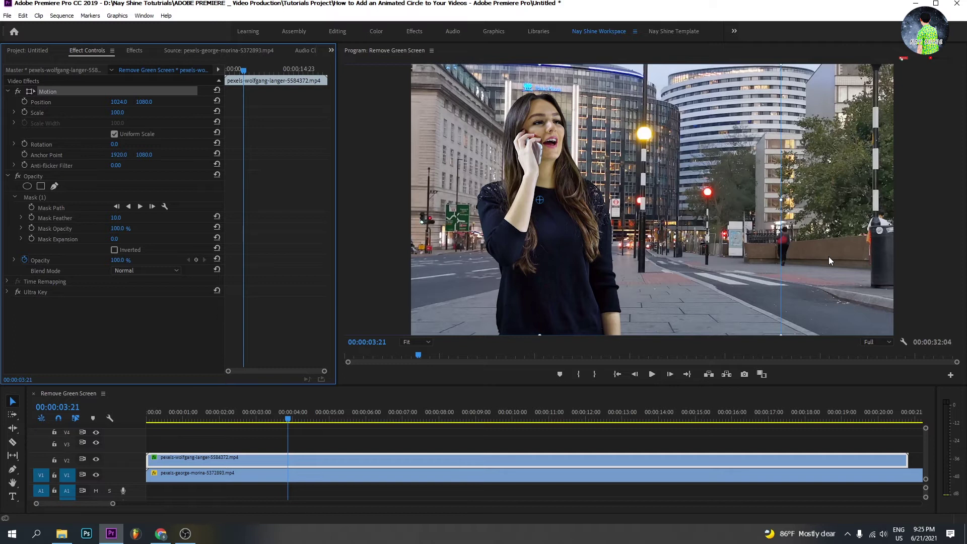
{"action": "left_click_drag", "start_coordinate": [119, 102], "coordinate": [264, 102]}
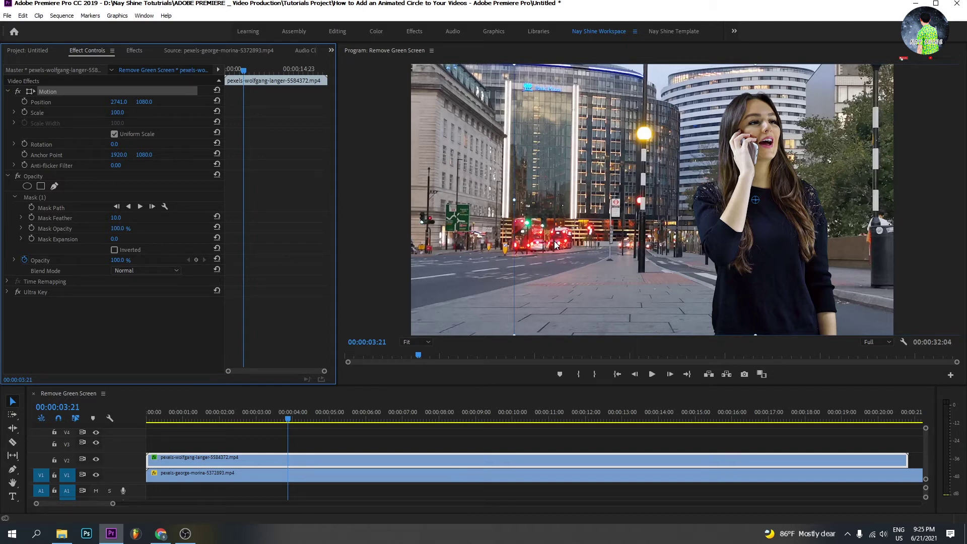
{"action": "left_click_drag", "start_coordinate": [116, 102], "coordinate": [106, 102]}
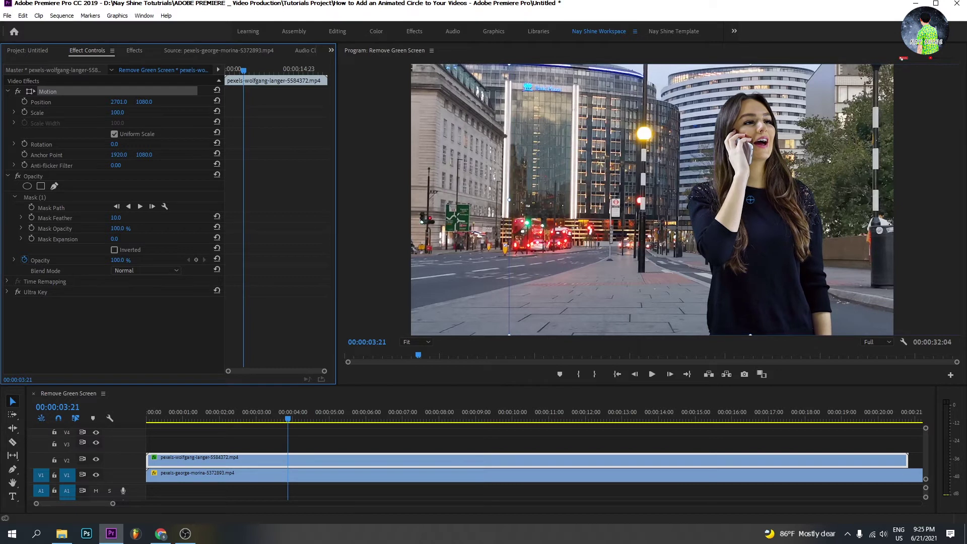
Play the composite from the start to review her placement
{"action": "left_click", "coordinate": [214, 434]}
{"action": "key", "text": "Home"}
{"action": "key", "text": "space"}
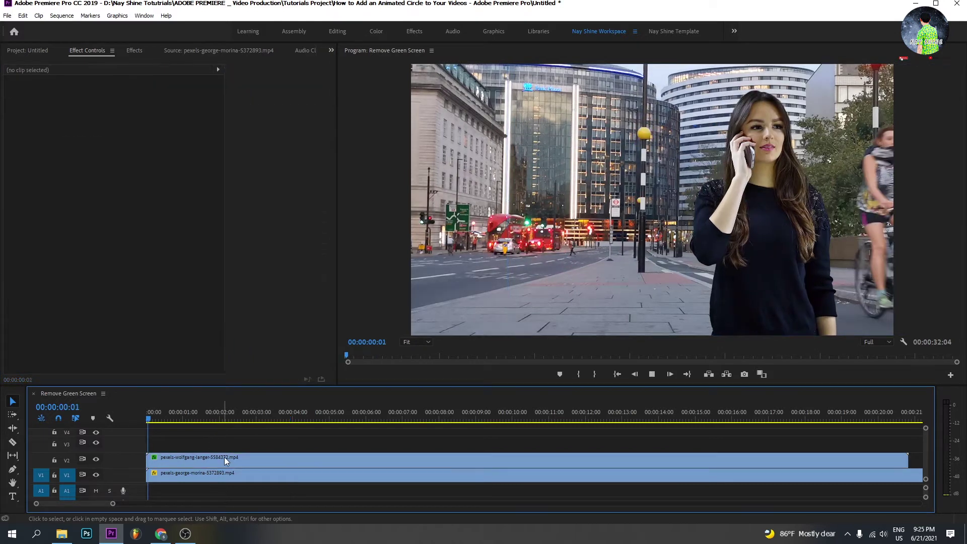
{"action": "left_click", "coordinate": [227, 461]}
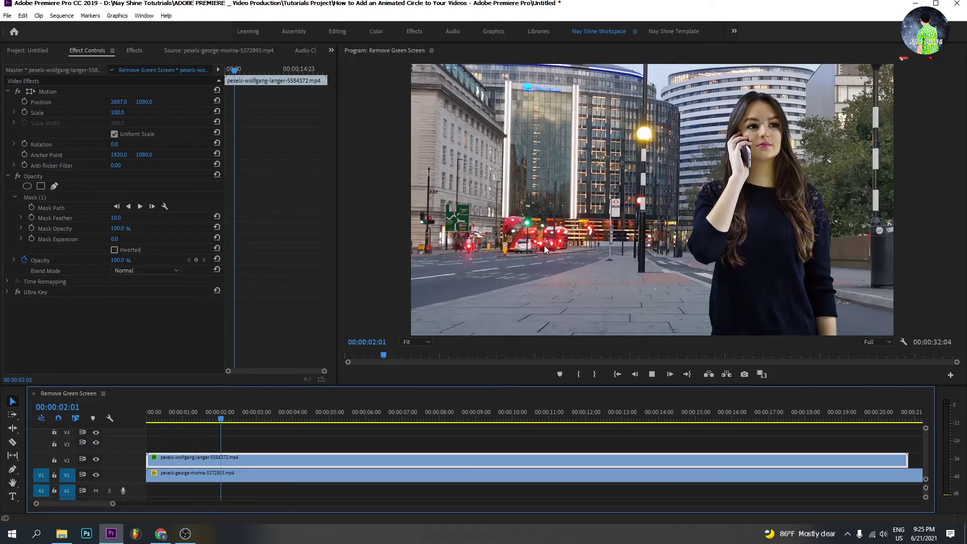
{"action": "key", "text": "space"}
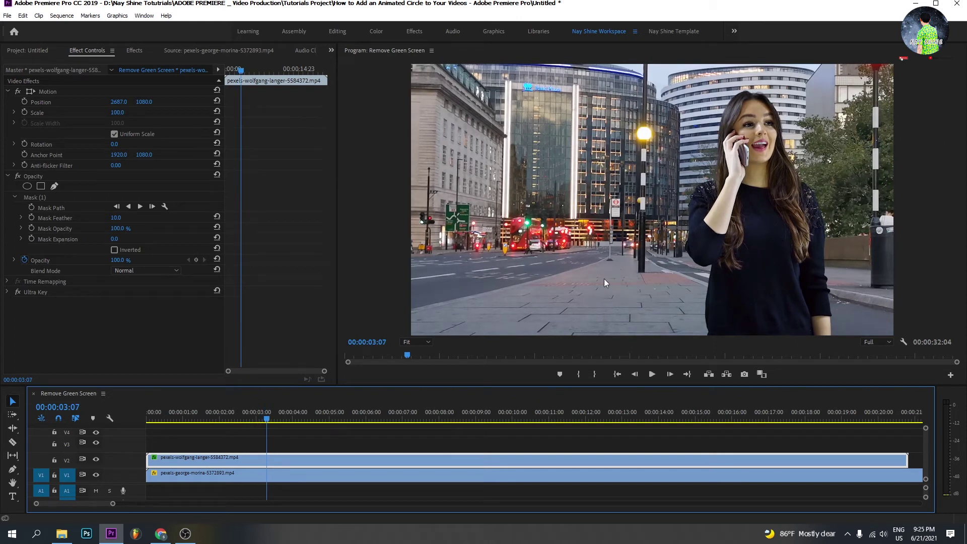
{"action": "key", "text": "space"}
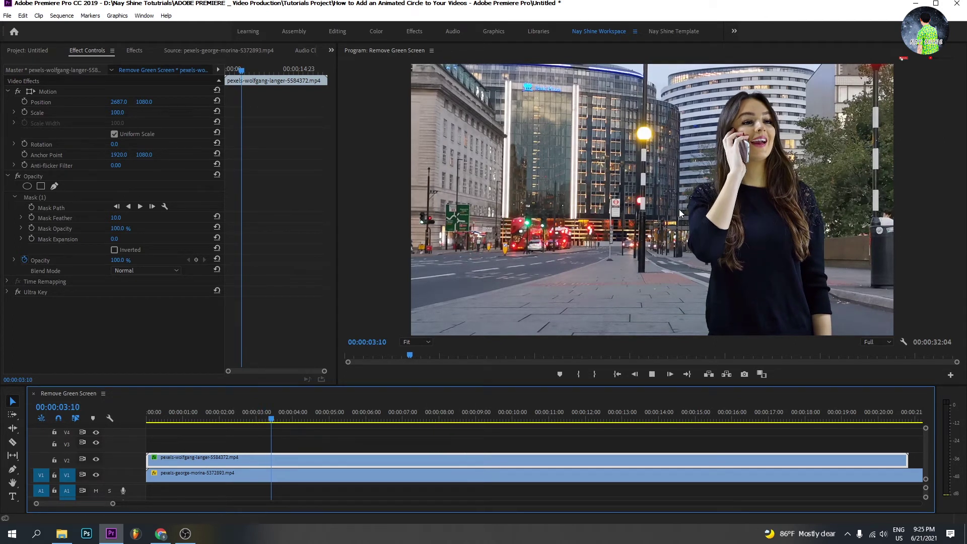
{"action": "key", "text": "space"}
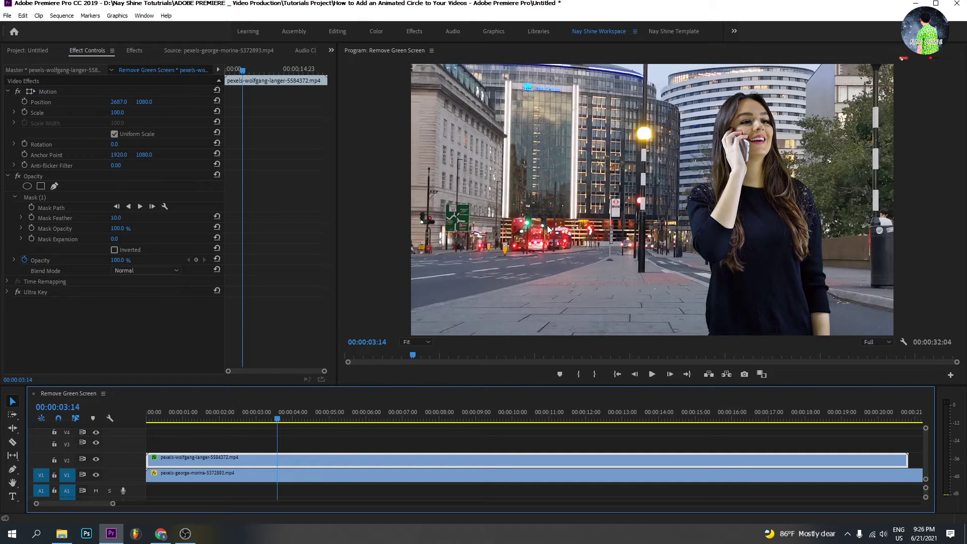
{"action": "key", "text": "space"}
{"action": "key", "text": "space"}
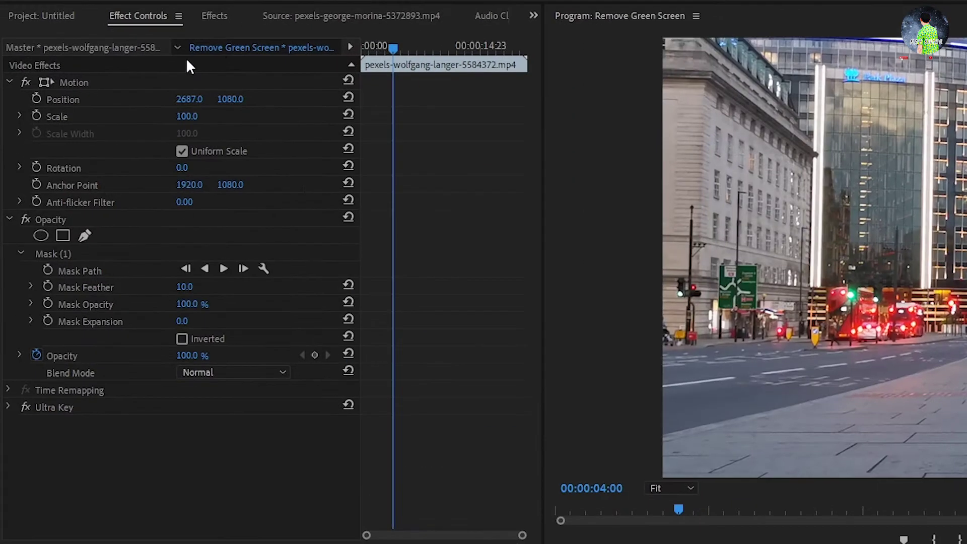
Find the RGB Curves effect and apply it to the woman's V2 clip
{"action": "left_click", "coordinate": [135, 50]}
{"action": "left_click", "coordinate": [78, 37]}
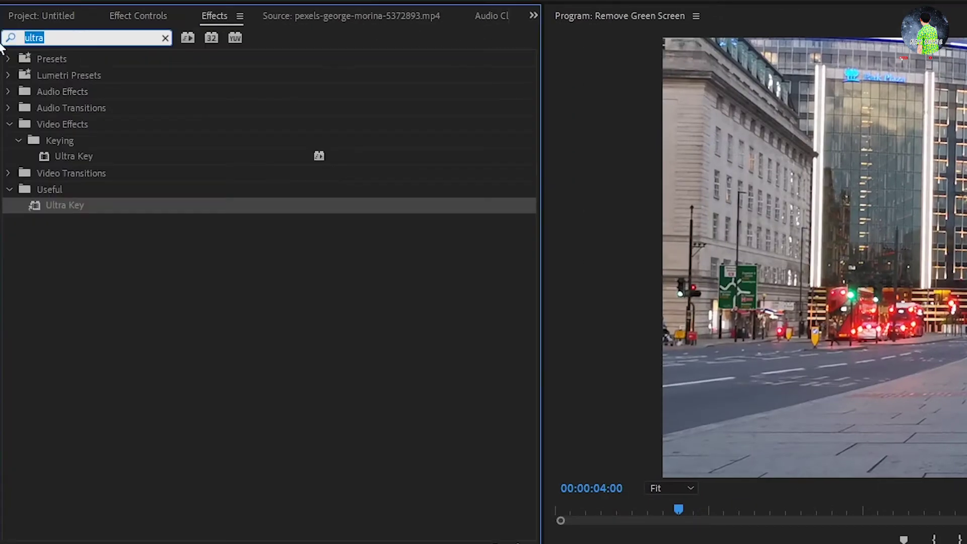
{"action": "type", "text": "rgv"}
{"action": "type", "text": " c"}
{"action": "key", "text": "BackSpace"}
{"action": "key", "text": "BackSpace"}
{"action": "key", "text": "BackSpace"}
{"action": "type", "text": "b cur"}
{"action": "left_click", "coordinate": [91, 204]}
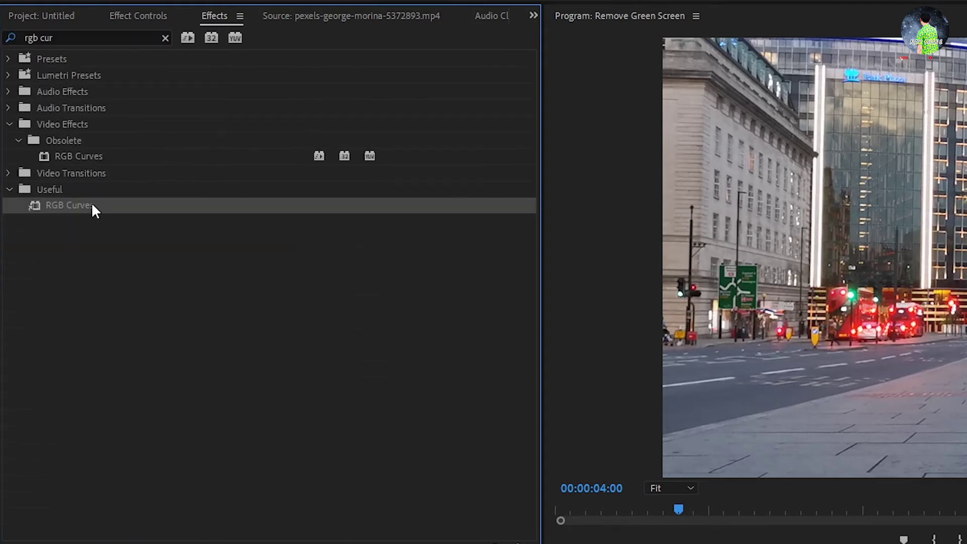
{"action": "left_click_drag", "start_coordinate": [50, 167], "coordinate": [309, 460]}
Lift the woman's master, red, green and blue curves to brighten her
{"action": "left_click", "coordinate": [95, 52]}
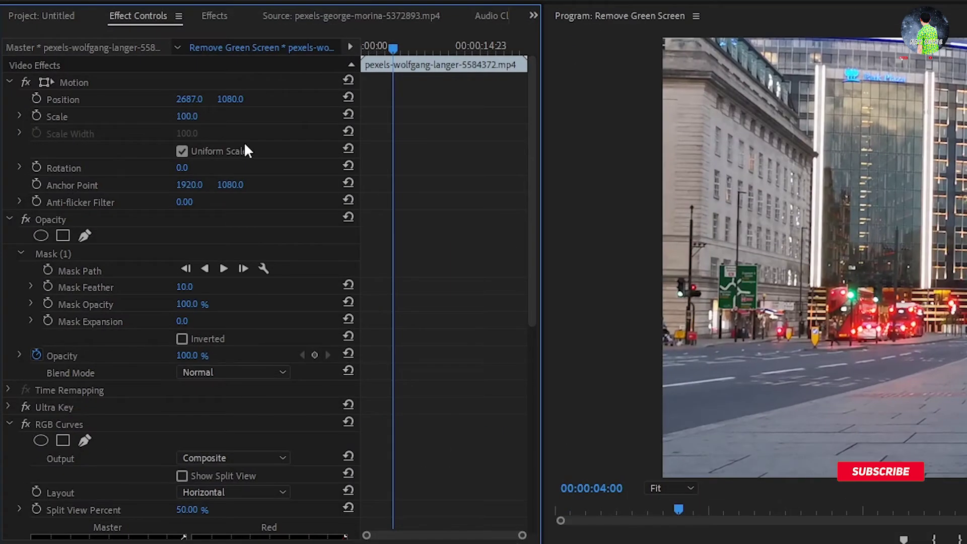
{"action": "scroll", "coordinate": [534, 259], "scroll_direction": "down", "scroll_amount": 2}
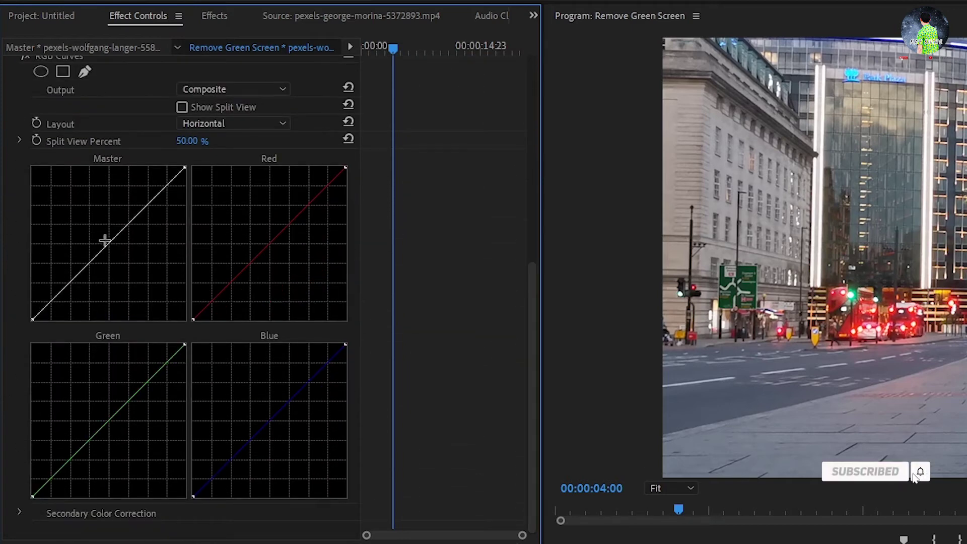
{"action": "left_click", "coordinate": [83, 267]}
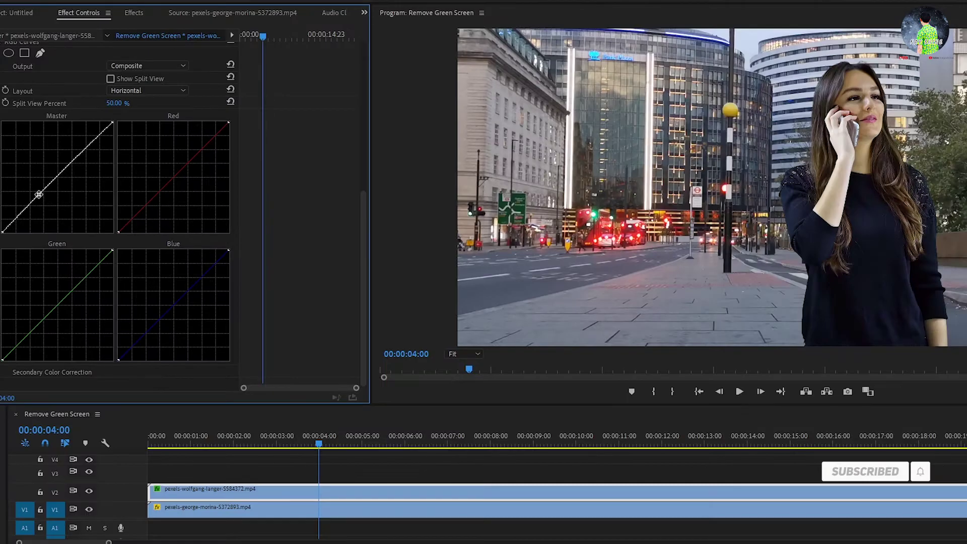
{"action": "left_click_drag", "start_coordinate": [39, 195], "coordinate": [40, 187]}
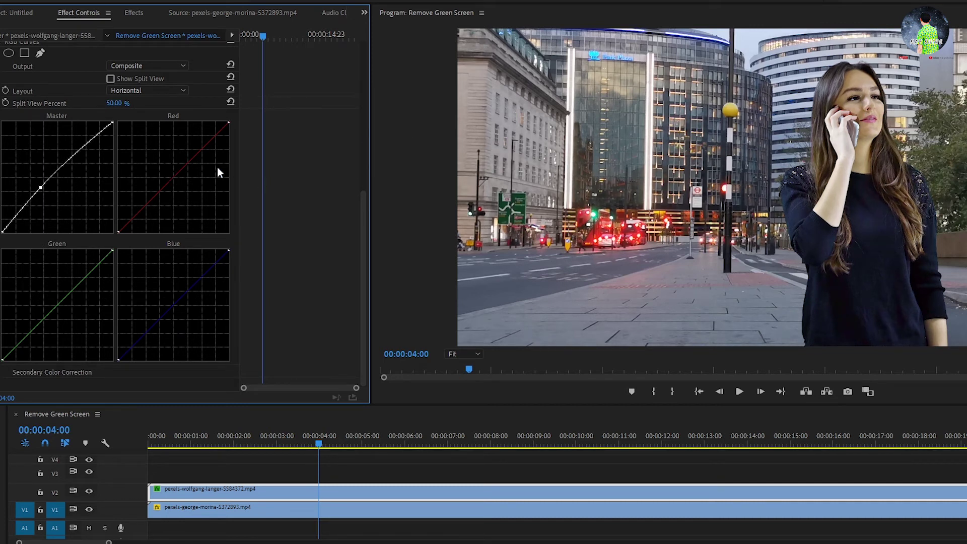
{"action": "left_click", "coordinate": [167, 177]}
{"action": "left_click_drag", "start_coordinate": [61, 301], "coordinate": [67, 299]}
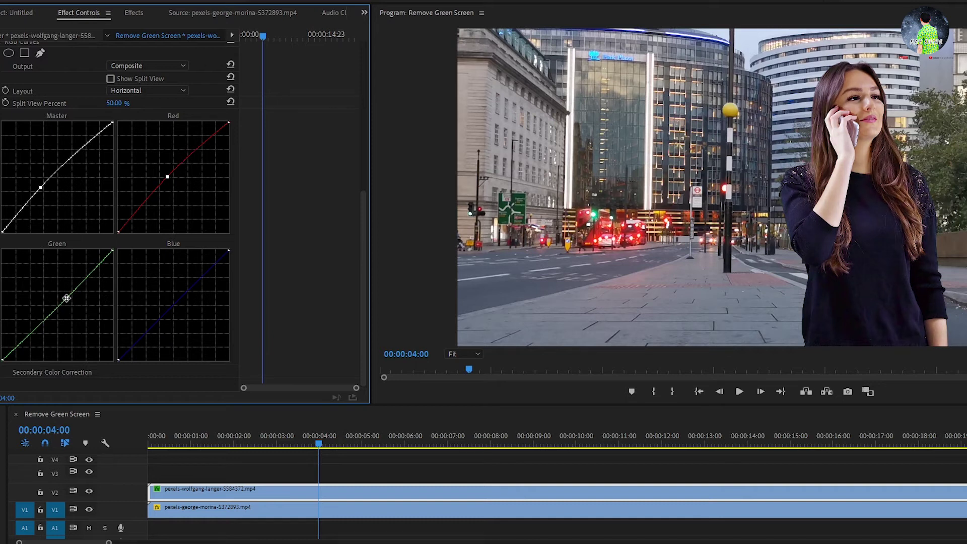
{"action": "mouse_move", "coordinate": [175, 303]}
{"action": "left_mouse_down"}
{"action": "mouse_move", "coordinate": [185, 319]}
{"action": "mouse_move", "coordinate": [171, 292]}
{"action": "left_mouse_up"}
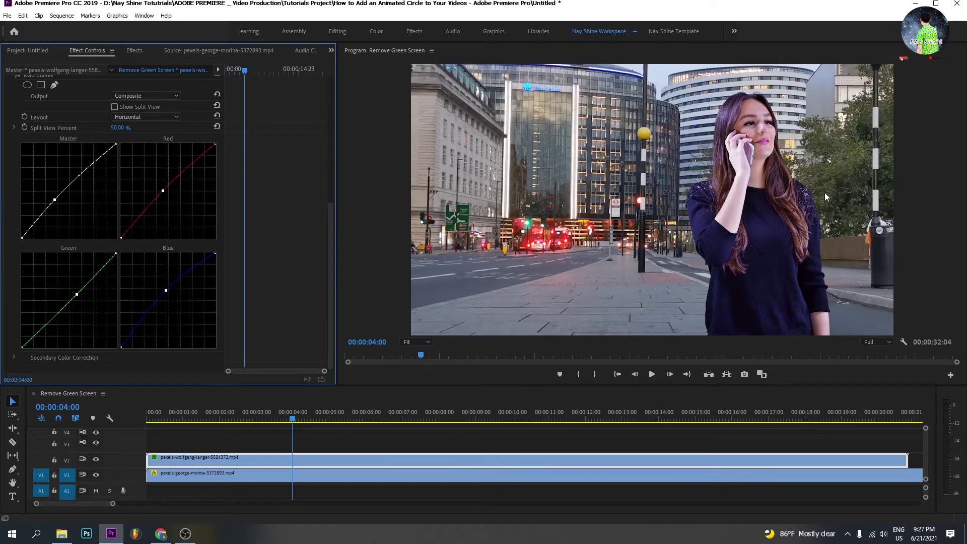
Toggle the woman's RGB Curves off and on to compare before and after
{"action": "scroll", "coordinate": [10, 118], "scroll_direction": "up", "scroll_amount": 1}
{"action": "left_click", "coordinate": [17, 106]}
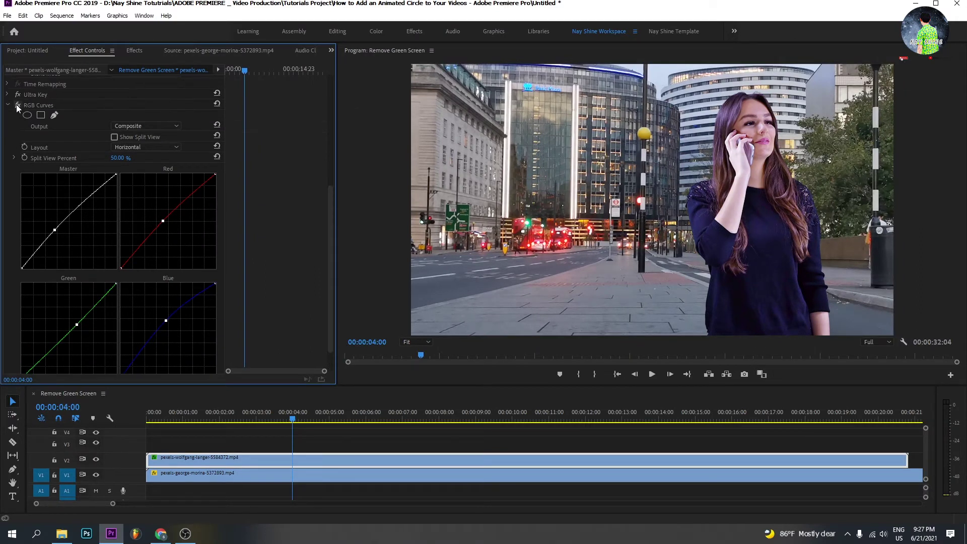
{"action": "left_click", "coordinate": [17, 106]}
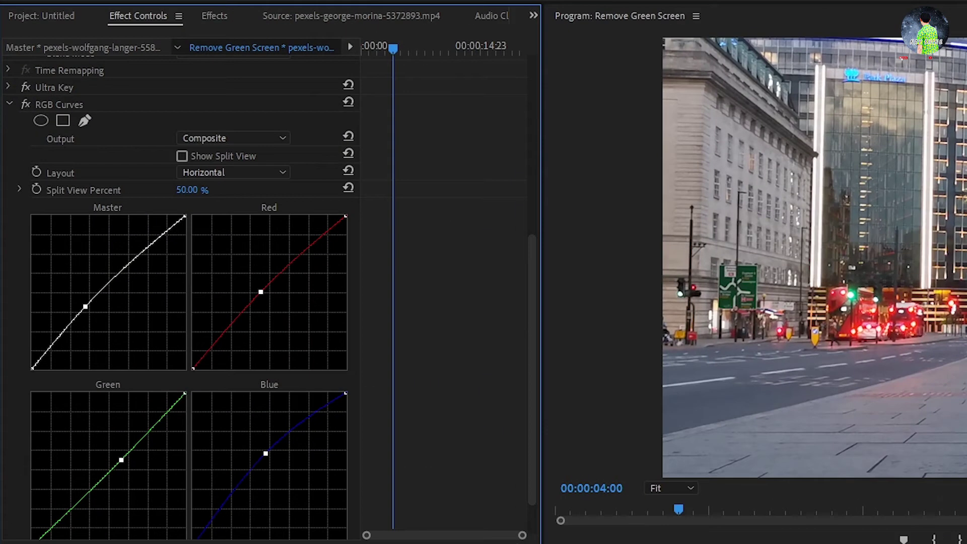
{"action": "left_click", "coordinate": [212, 14]}
Apply RGB Curves to the V1 street clip and lower its master curve
{"action": "left_click_drag", "start_coordinate": [43, 164], "coordinate": [288, 488]}
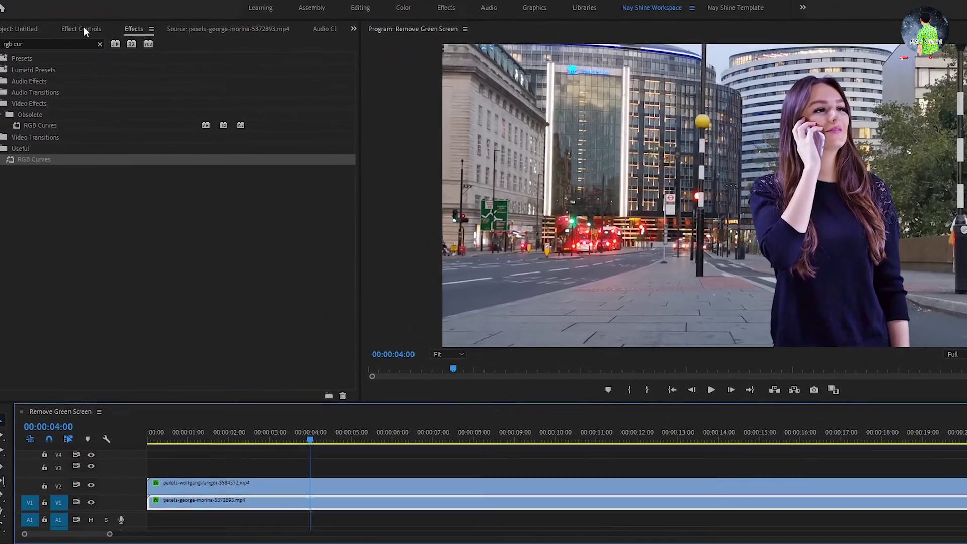
{"action": "left_click", "coordinate": [82, 29]}
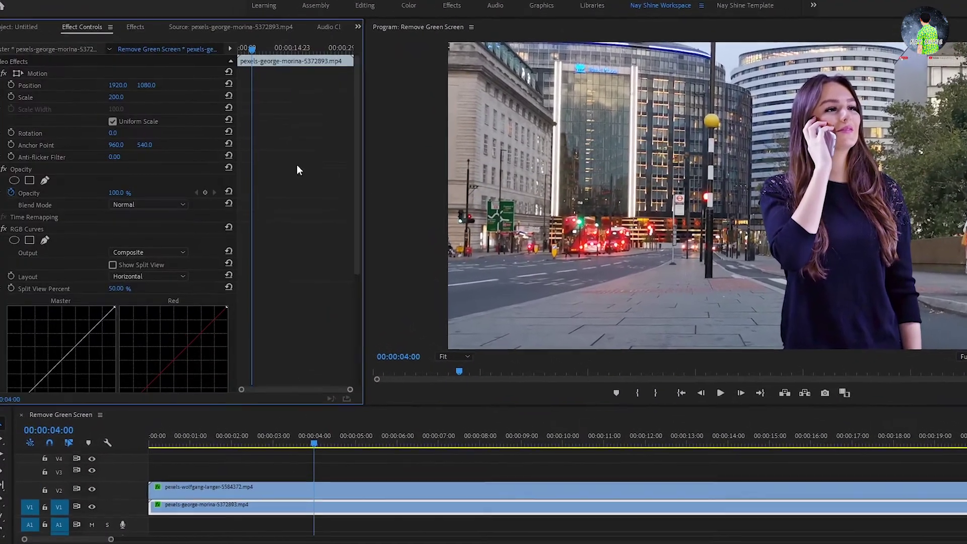
{"action": "left_click_drag", "start_coordinate": [361, 141], "coordinate": [367, 287]}
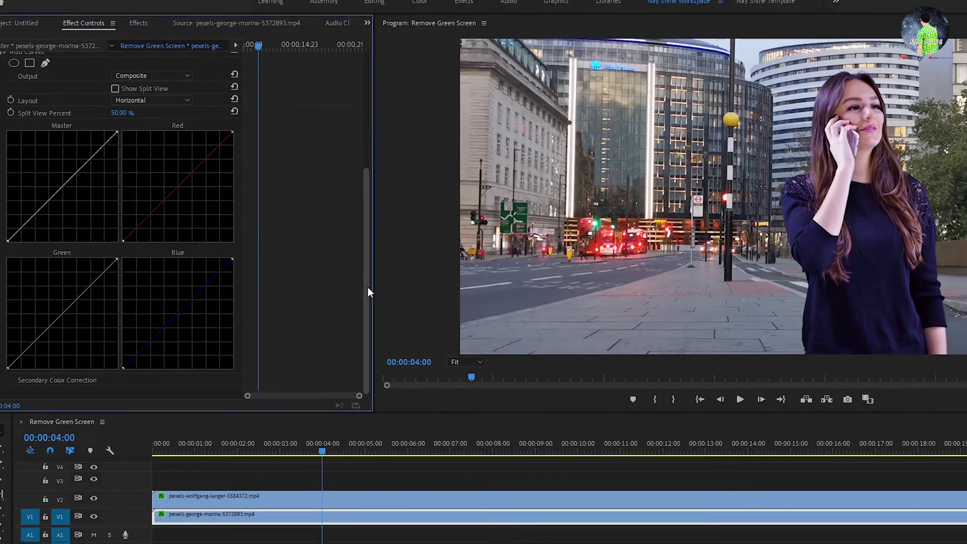
{"action": "left_click", "coordinate": [51, 198]}
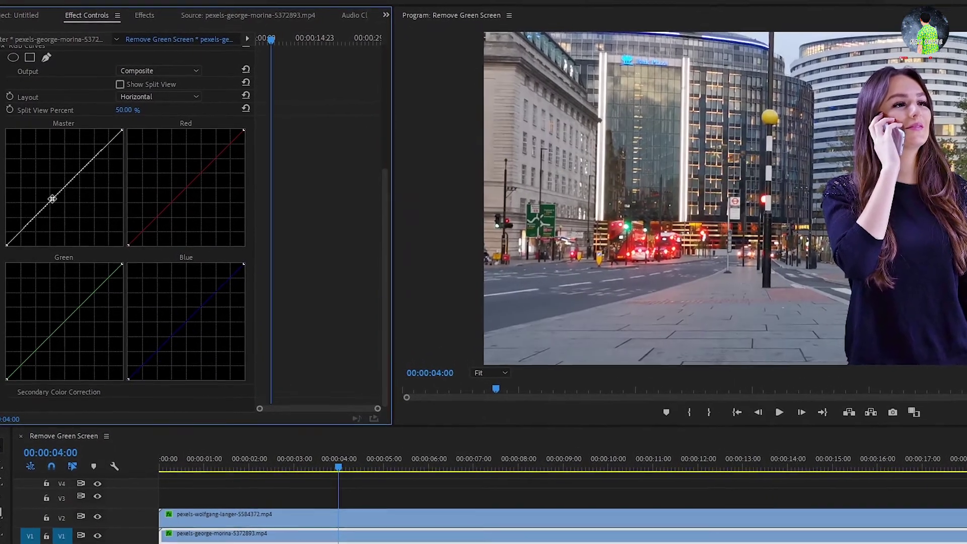
{"action": "left_click_drag", "start_coordinate": [52, 199], "coordinate": [55, 203]}
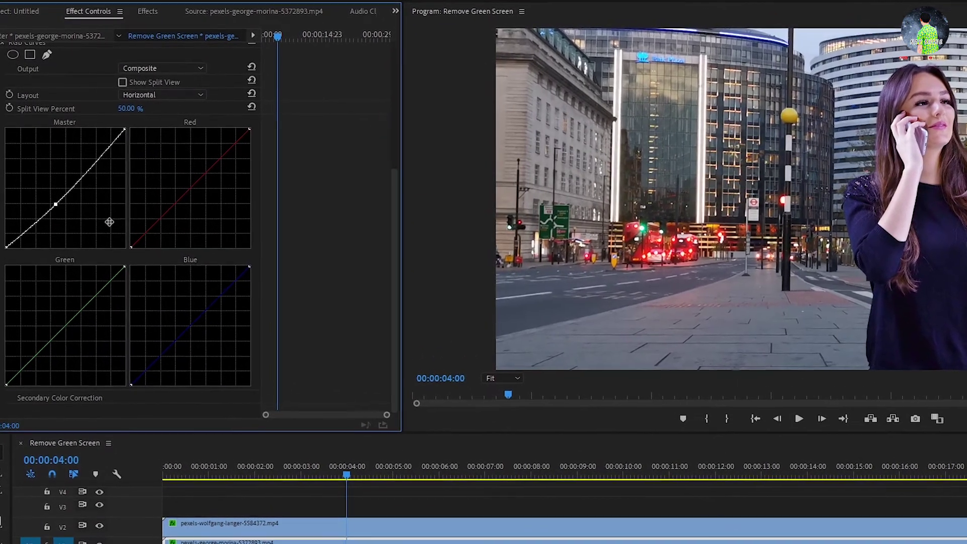
Adjust the background's red, green and blue curves toward a pinkish-purple tint
{"action": "left_click", "coordinate": [174, 201]}
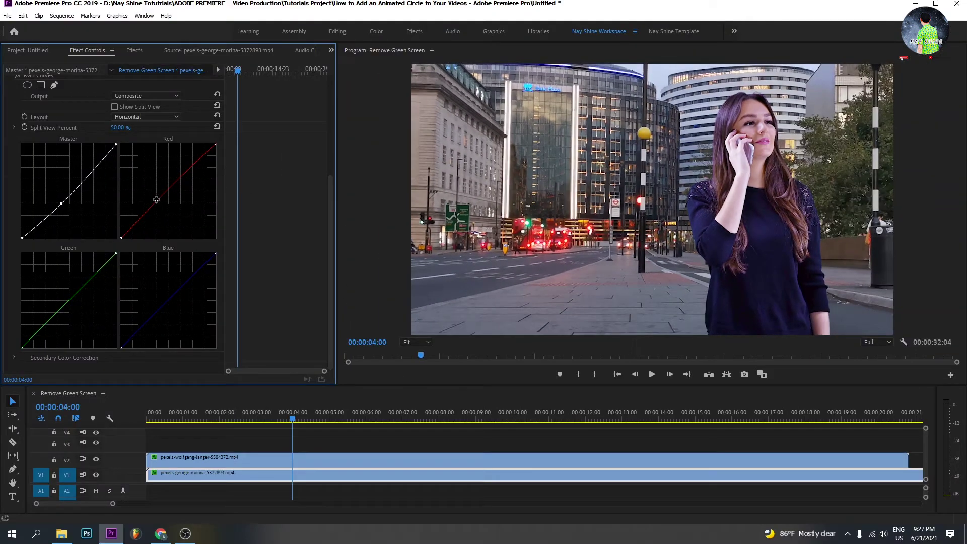
{"action": "left_click_drag", "start_coordinate": [24, 199], "coordinate": [24, 197]}
{"action": "left_click_drag", "start_coordinate": [155, 198], "coordinate": [157, 198]}
{"action": "left_click_drag", "start_coordinate": [67, 306], "coordinate": [68, 306]}
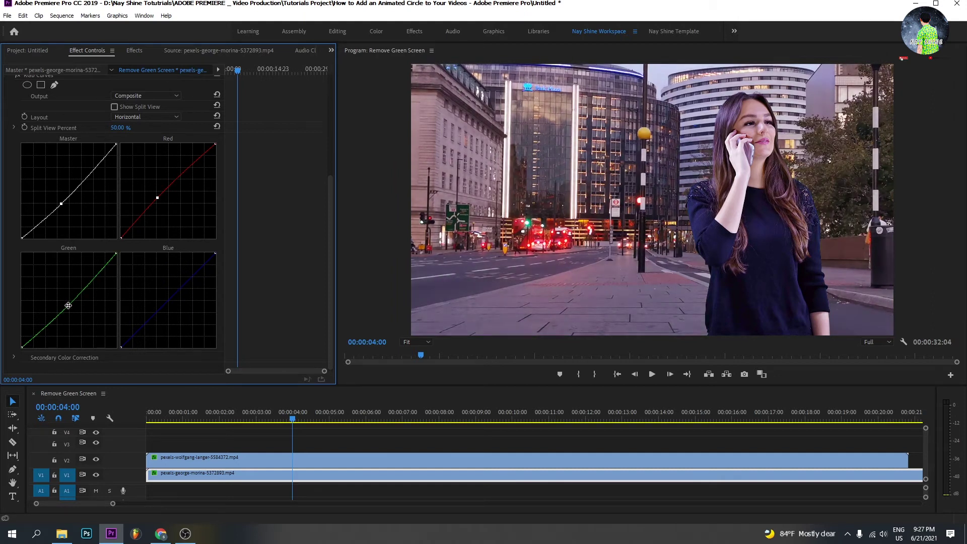
{"action": "left_click_drag", "start_coordinate": [68, 306], "coordinate": [63, 298]}
{"action": "left_click_drag", "start_coordinate": [63, 297], "coordinate": [70, 306]}
{"action": "left_click_drag", "start_coordinate": [159, 303], "coordinate": [163, 305]}
Toggle the background's curves grade off and on twice to compare
{"action": "scroll", "coordinate": [80, 213], "scroll_direction": "up", "scroll_amount": 2}
{"action": "left_click", "coordinate": [19, 126]}
{"action": "left_click", "coordinate": [18, 126]}
{"action": "left_click", "coordinate": [18, 126]}
{"action": "left_click", "coordinate": [18, 125]}
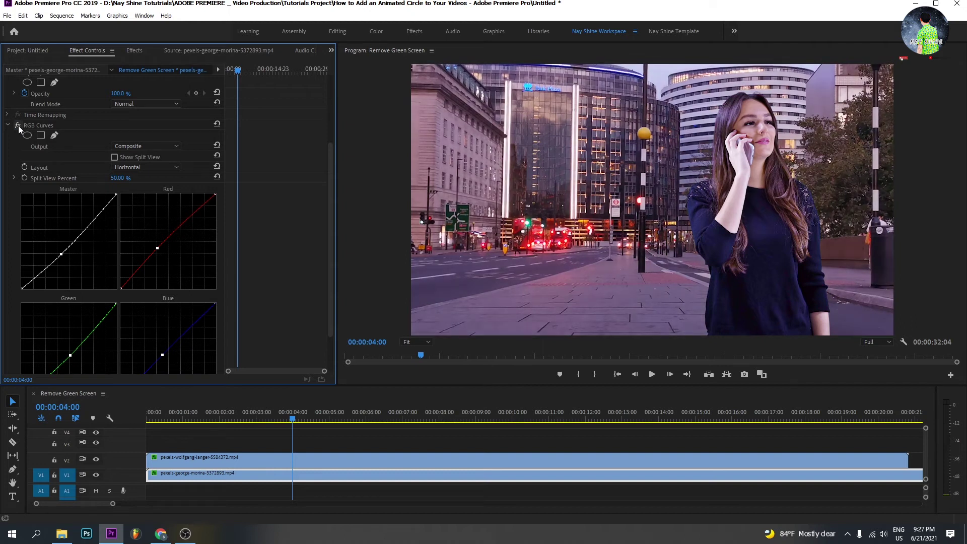
{"action": "left_click", "coordinate": [304, 457]}
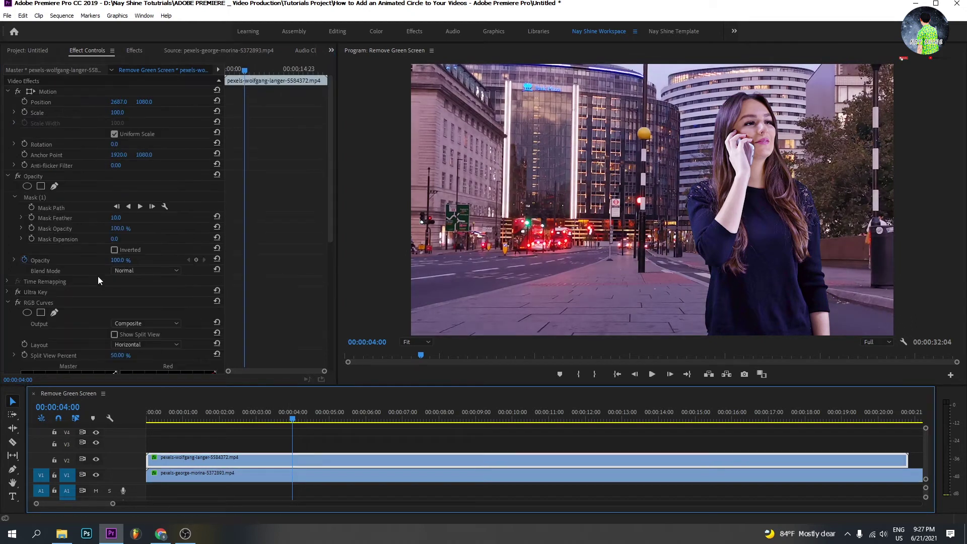
Raise the woman's red curve point slightly, then play the composite from the start
{"action": "scroll", "coordinate": [101, 282], "scroll_direction": "down", "scroll_amount": 5}
{"action": "left_click_drag", "start_coordinate": [163, 277], "coordinate": [164, 274]}
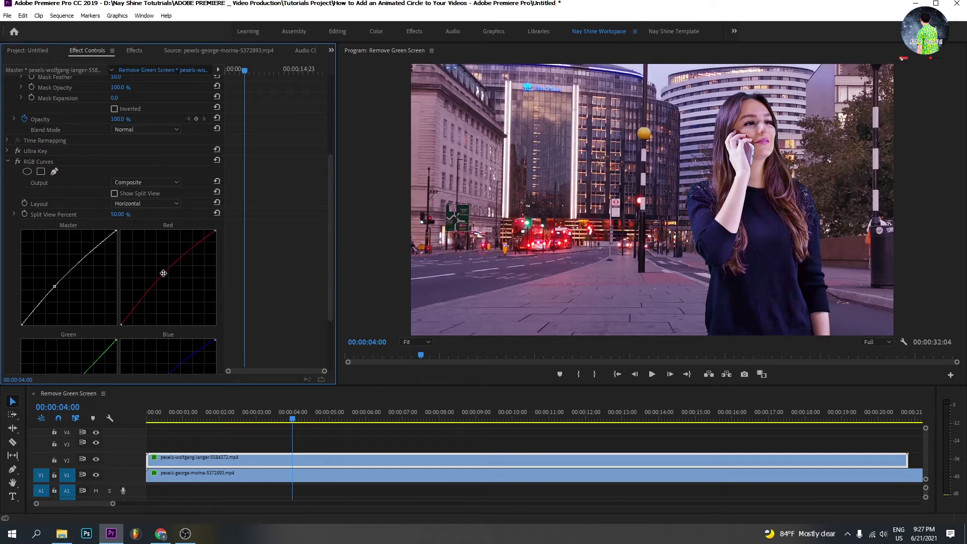
{"action": "left_click", "coordinate": [104, 412]}
{"action": "key", "text": "Home"}
{"action": "key", "text": "space"}
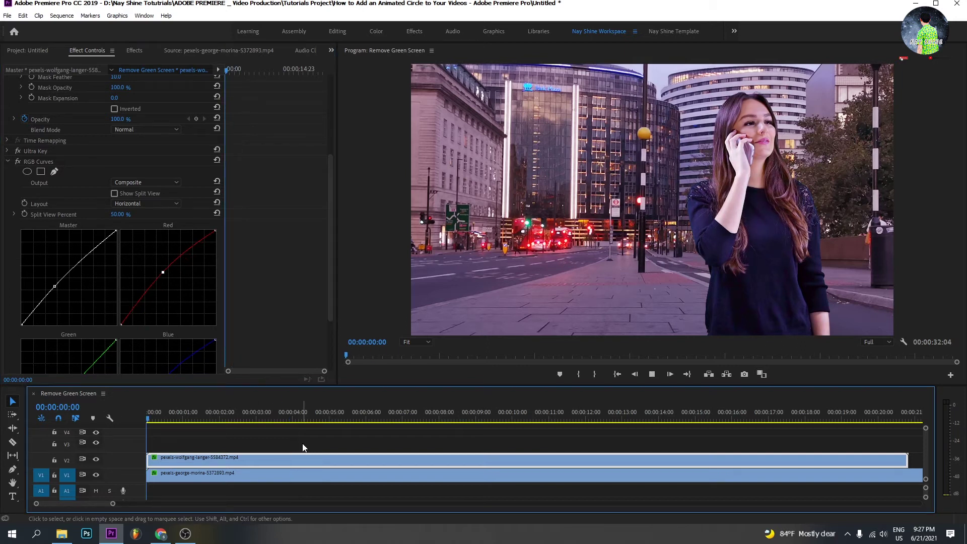
{"action": "left_click", "coordinate": [303, 445]}
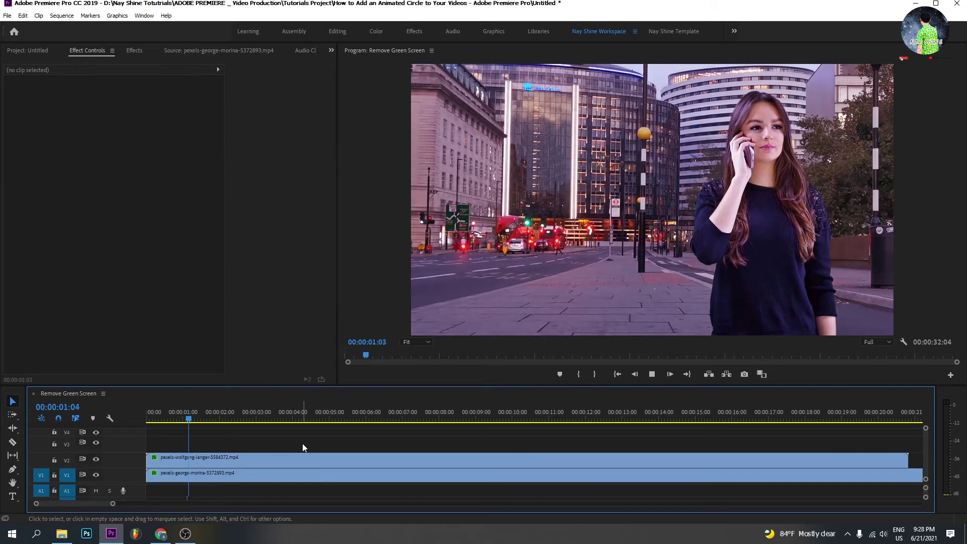
{"action": "left_click", "coordinate": [672, 135]}
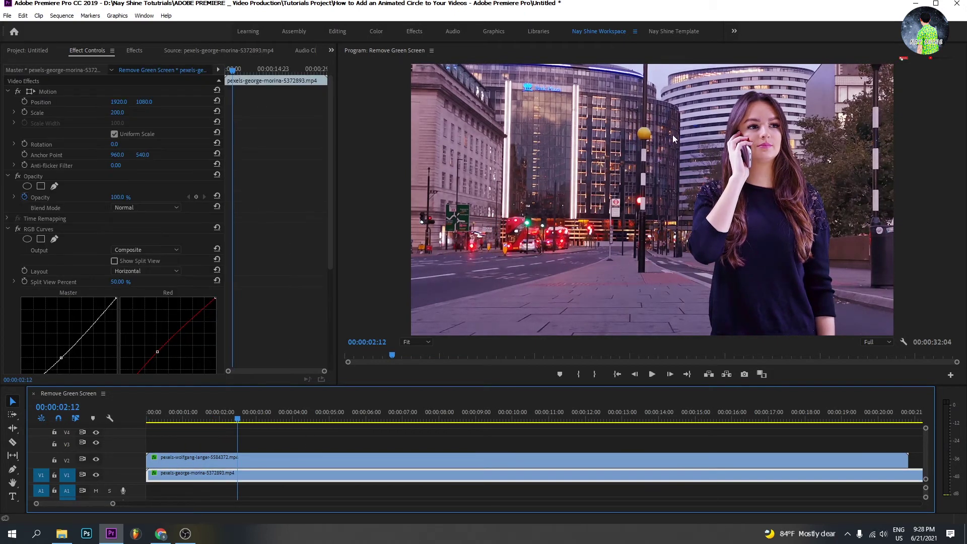
{"action": "left_click", "coordinate": [318, 460]}
Toggle the woman's and the background's RGB Curves off and on to compare the grades
{"action": "left_click", "coordinate": [17, 303]}
{"action": "left_click", "coordinate": [17, 303]}
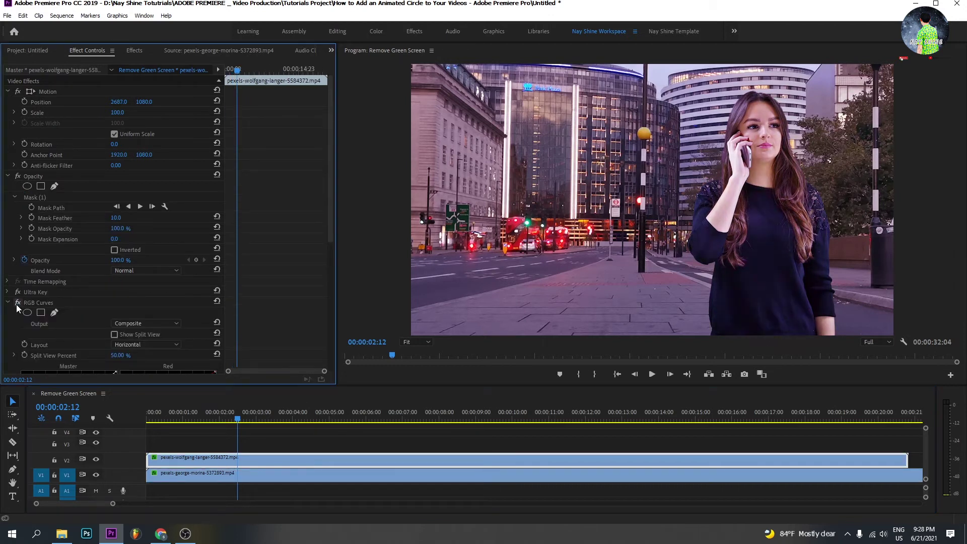
{"action": "left_click", "coordinate": [158, 481]}
{"action": "left_click", "coordinate": [20, 228]}
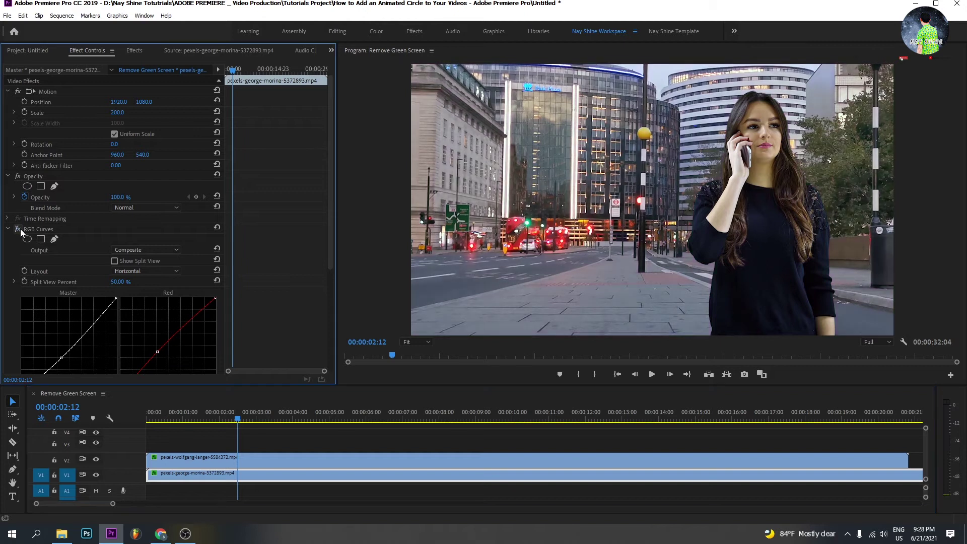
{"action": "left_click", "coordinate": [20, 228]}
{"action": "left_click", "coordinate": [242, 459]}
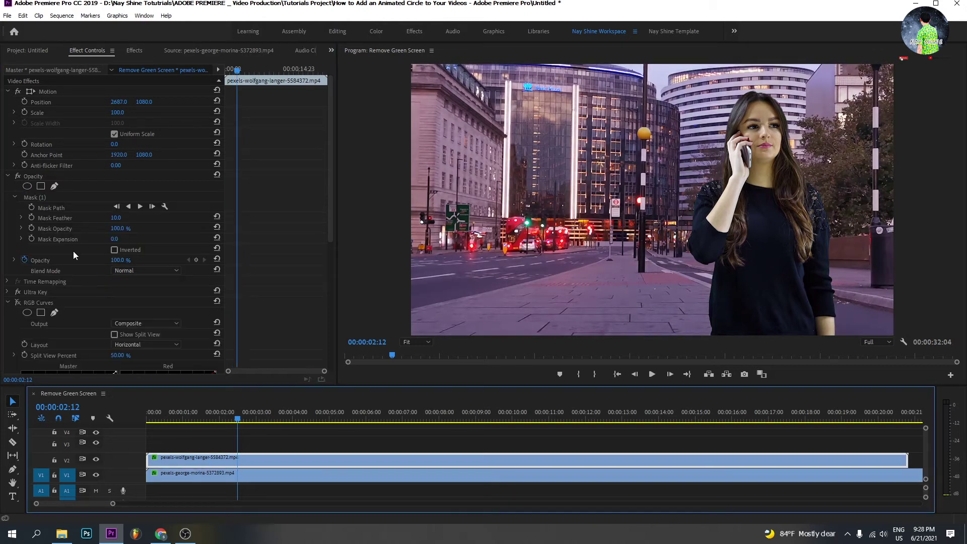
{"action": "left_click", "coordinate": [18, 302]}
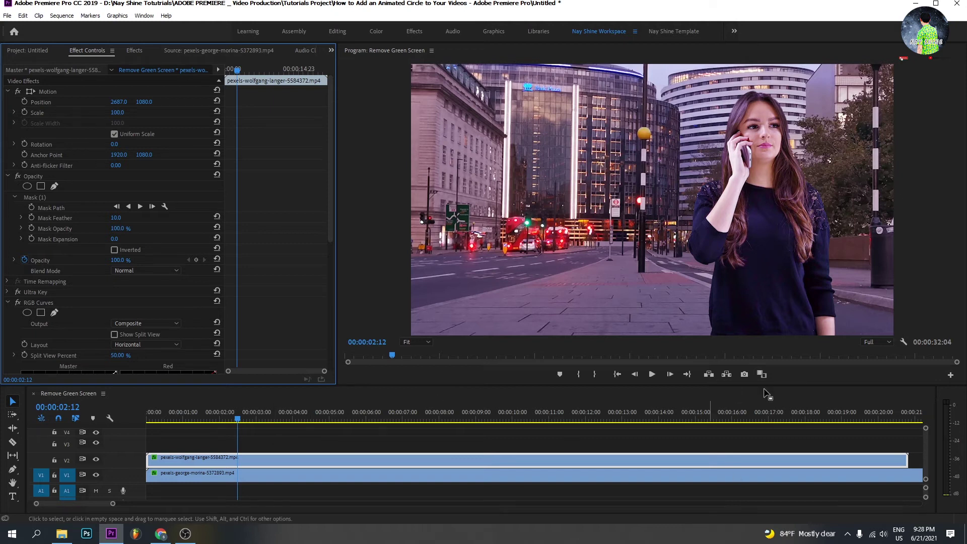
{"action": "left_click", "coordinate": [537, 476]}
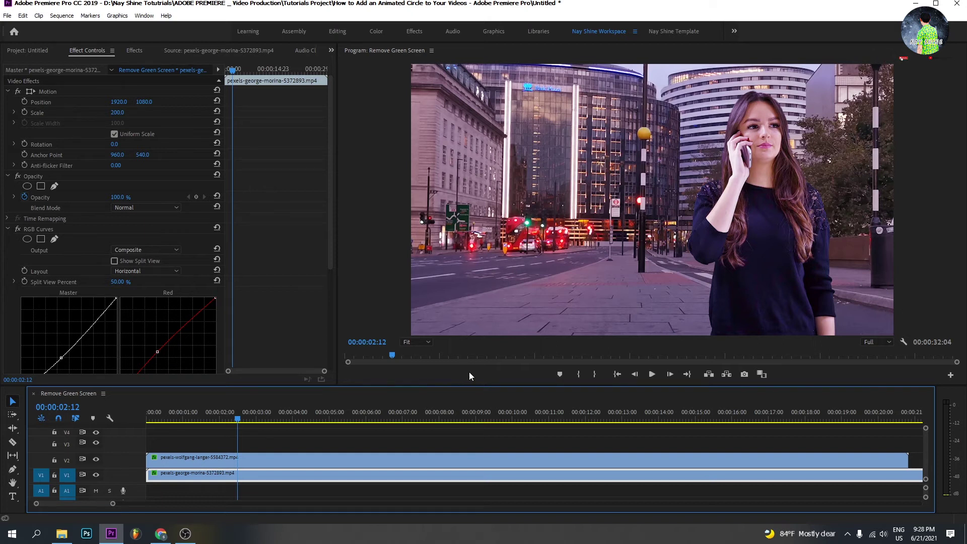
{"action": "left_click", "coordinate": [33, 51]}
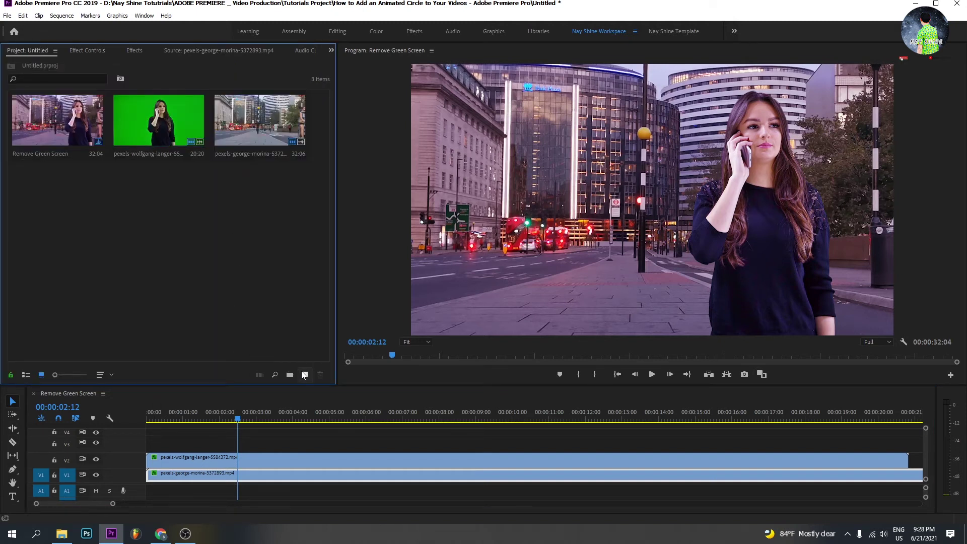
Create a 3840×2160 adjustment layer and place it on V3 above both clips
{"action": "left_click", "coordinate": [305, 375]}
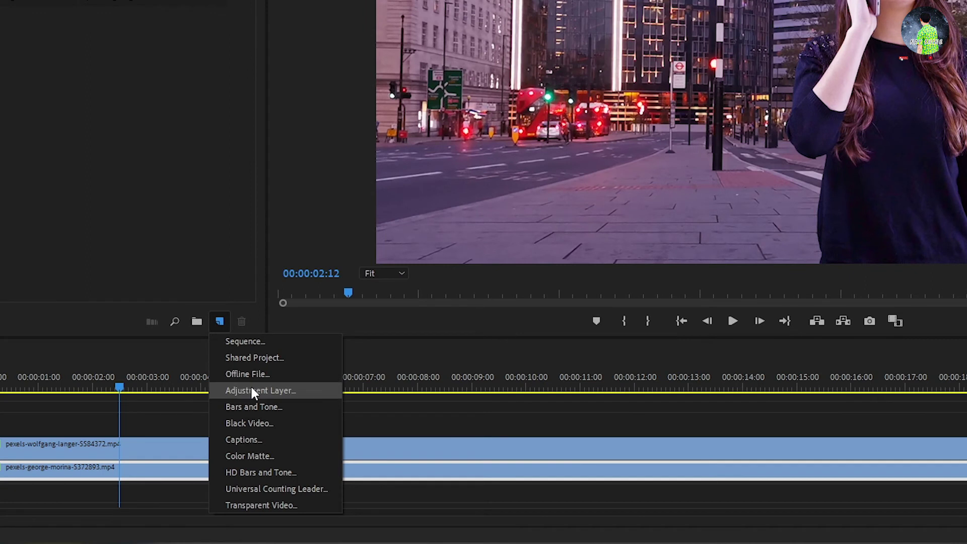
{"action": "left_click", "coordinate": [279, 391]}
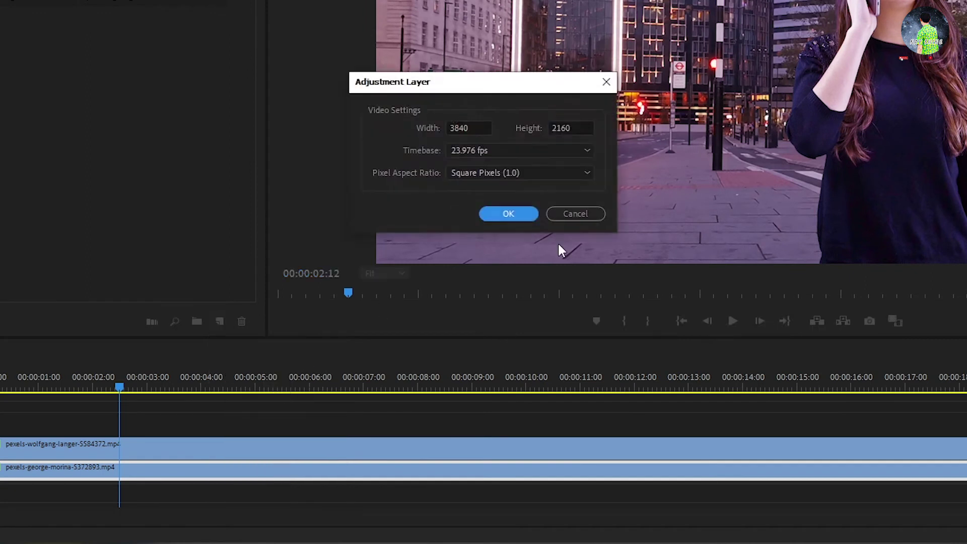
{"action": "left_click", "coordinate": [509, 213]}
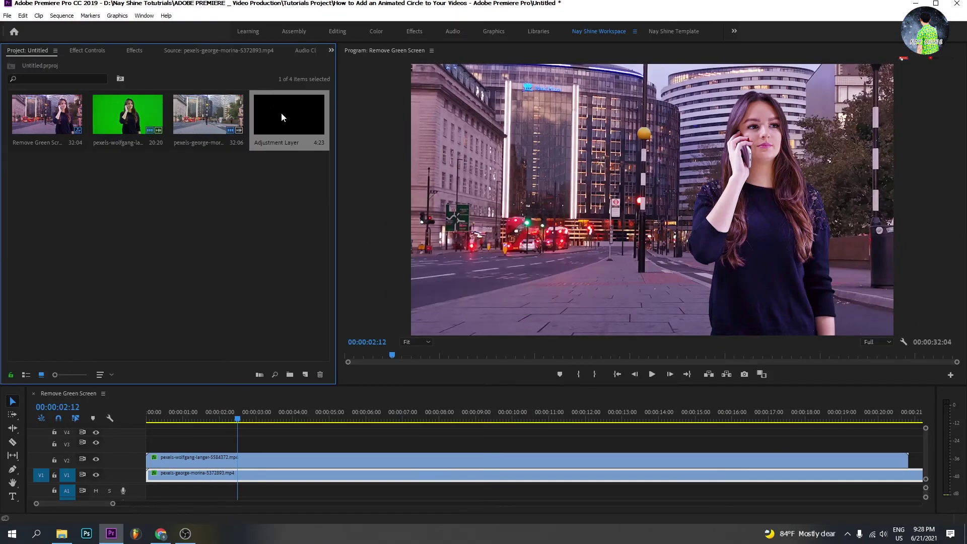
{"action": "mouse_move", "coordinate": [285, 121]}
{"action": "left_mouse_down"}
{"action": "mouse_move", "coordinate": [338, 441]}
{"action": "mouse_move", "coordinate": [871, 434]}
{"action": "left_mouse_up"}
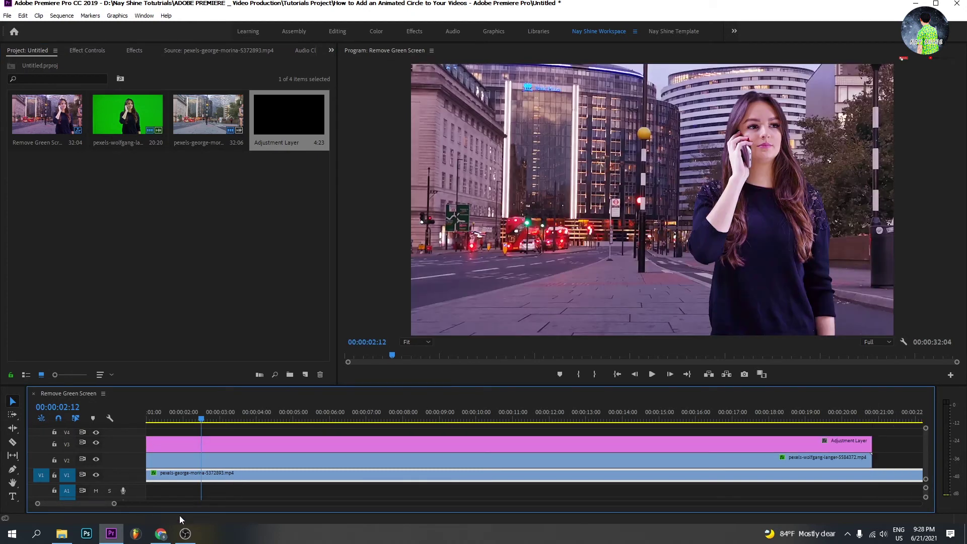
{"action": "scroll", "coordinate": [86, 506], "scroll_direction": "up", "scroll_amount": 1}
Search Effects for 'lumetri c' and drop Lumetri Color onto the V3 adjustment layer
{"action": "left_click", "coordinate": [248, 442]}
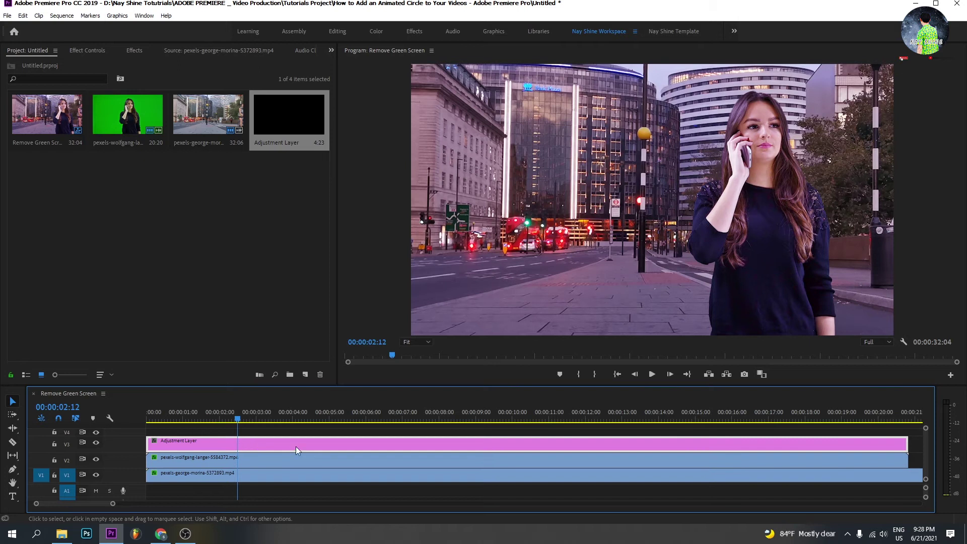
{"action": "left_click", "coordinate": [132, 50]}
{"action": "left_click_drag", "start_coordinate": [34, 64], "coordinate": [2, 69]}
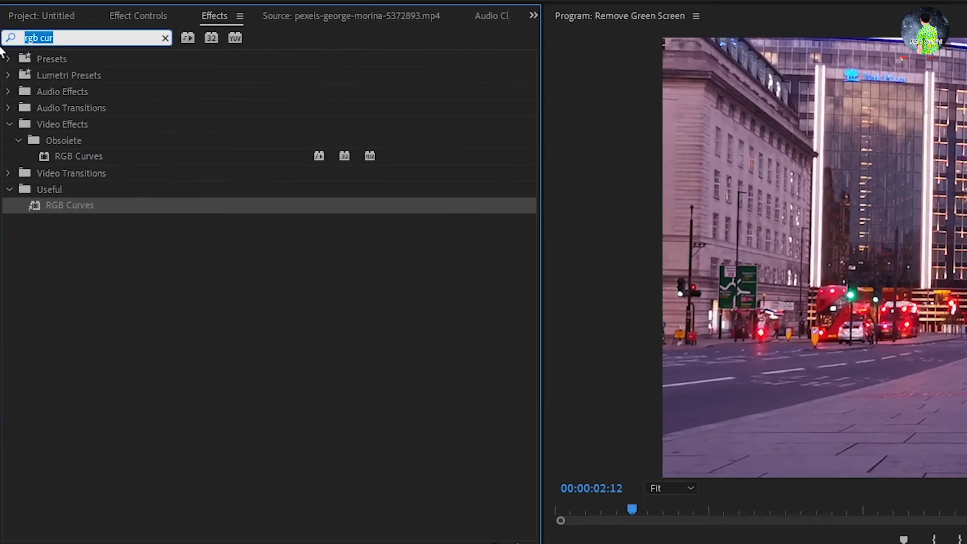
{"action": "type", "text": "lumetri c"}
{"action": "left_click", "coordinate": [66, 202]}
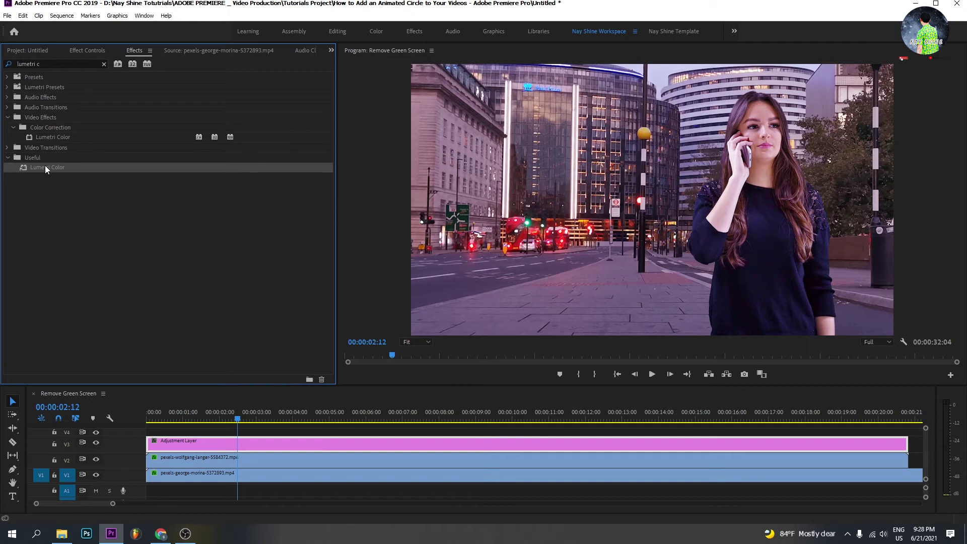
{"action": "mouse_move", "coordinate": [45, 167]}
{"action": "left_mouse_down"}
{"action": "mouse_move", "coordinate": [154, 422]}
{"action": "mouse_move", "coordinate": [267, 445]}
{"action": "left_mouse_up"}
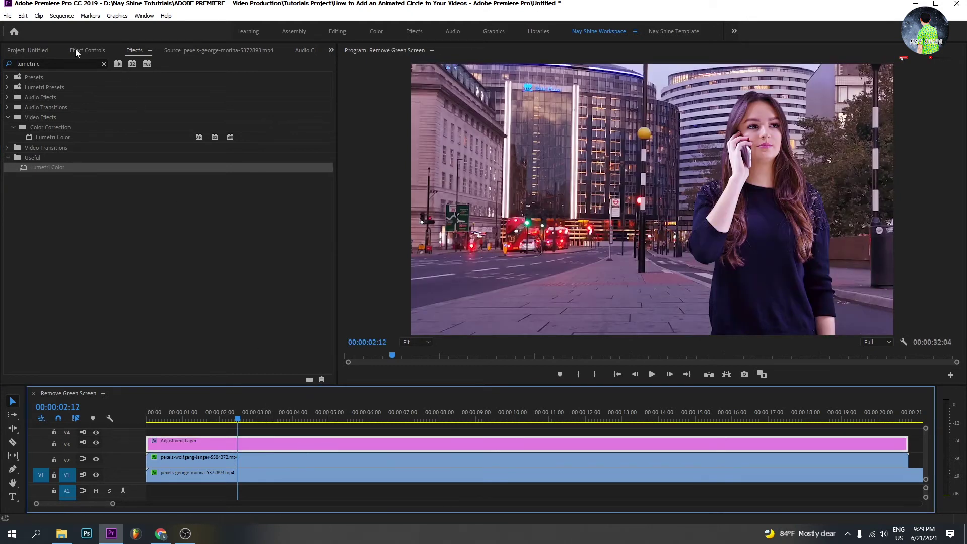
{"action": "left_click", "coordinate": [75, 51]}
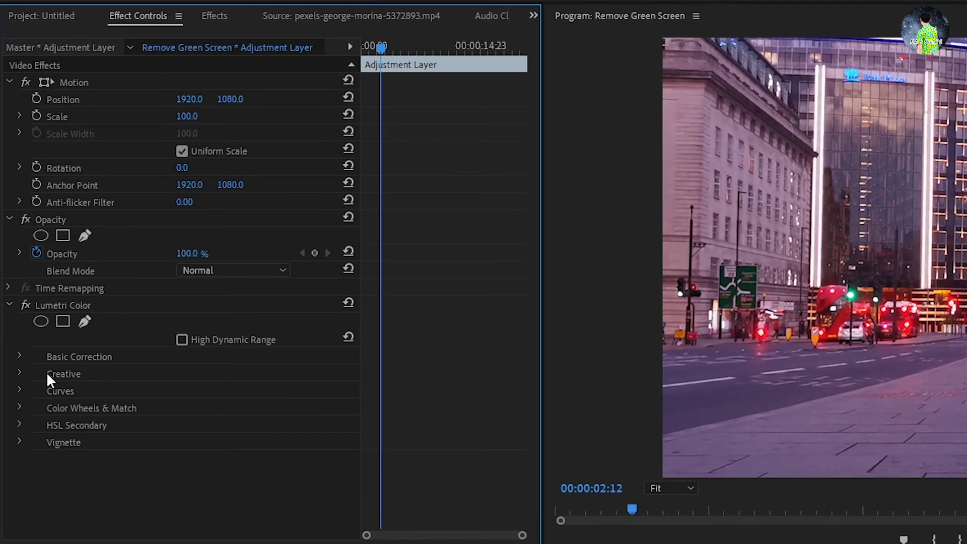
Set the adjustment layer's Lumetri Creative Look to Cine (18) at Intensity 65 and play it
{"action": "left_click", "coordinate": [22, 373]}
{"action": "scroll", "coordinate": [101, 378], "scroll_direction": "down", "scroll_amount": 3}
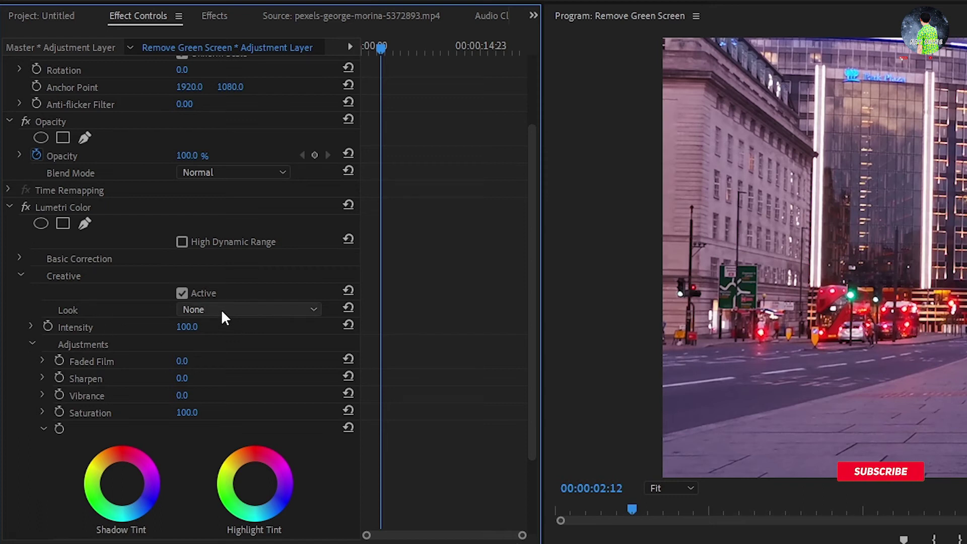
{"action": "left_click", "coordinate": [222, 310]}
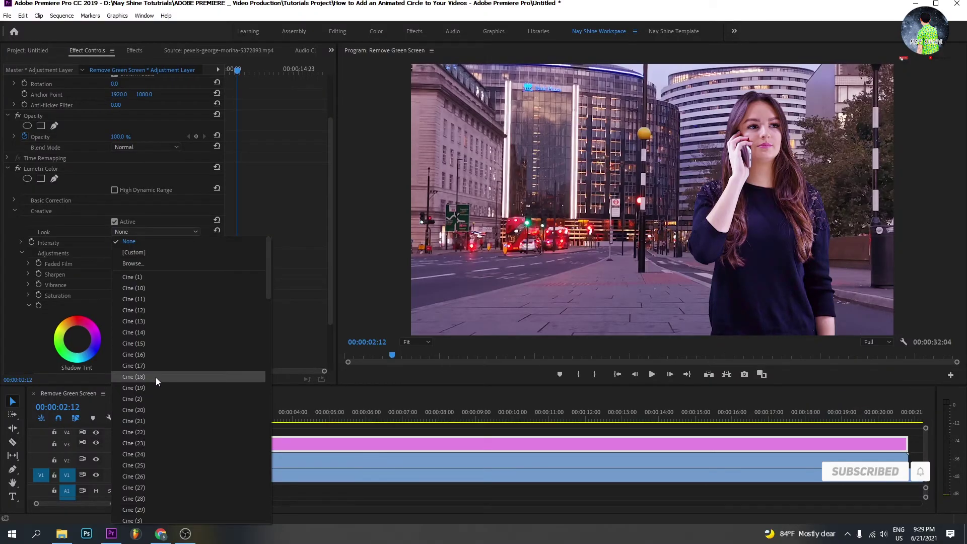
{"action": "left_click", "coordinate": [153, 376]}
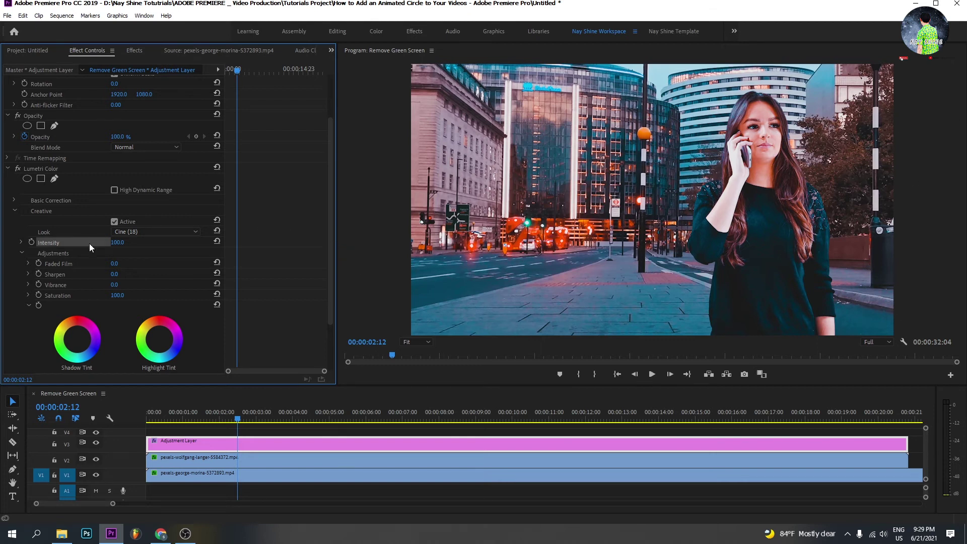
{"action": "left_click", "coordinate": [120, 243]}
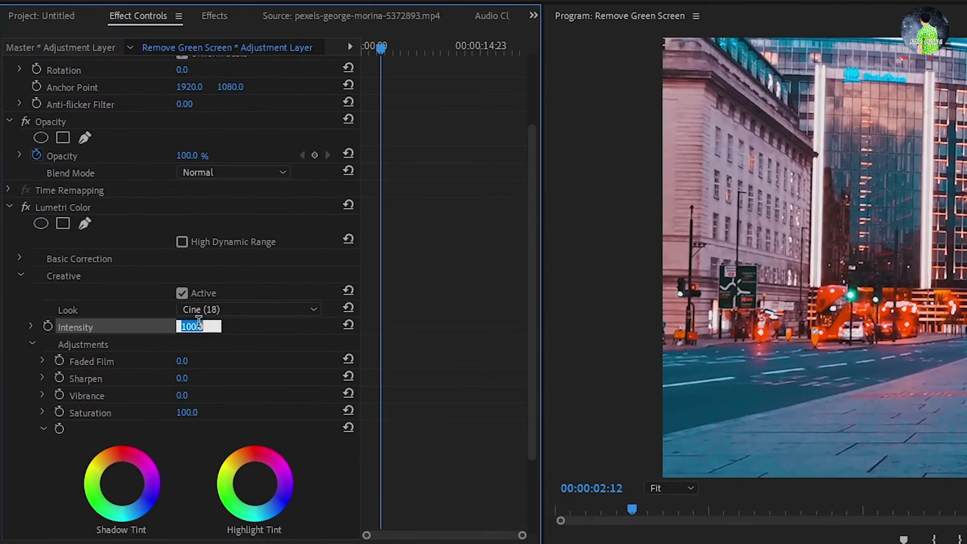
{"action": "type", "text": "65"}
{"action": "key", "text": "Return"}
{"action": "key", "text": "space"}
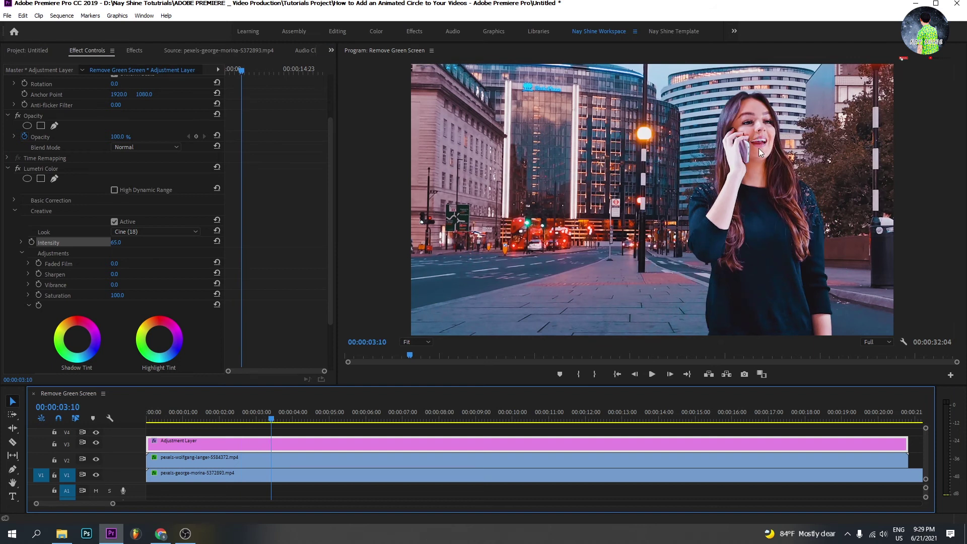
{"action": "left_click", "coordinate": [282, 461]}
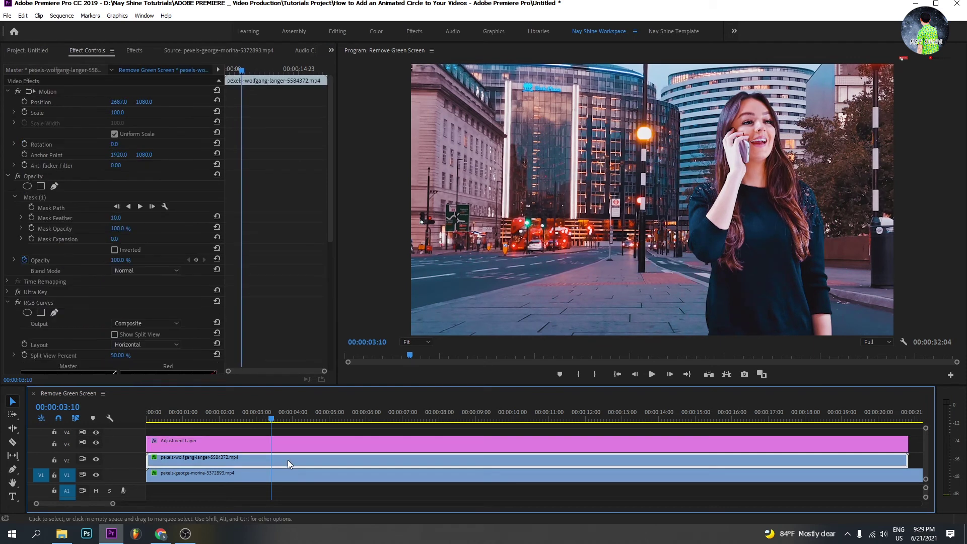
Straighten the woman's red and blue RGB curves back toward the diagonal
{"action": "left_click_drag", "start_coordinate": [330, 149], "coordinate": [332, 240]}
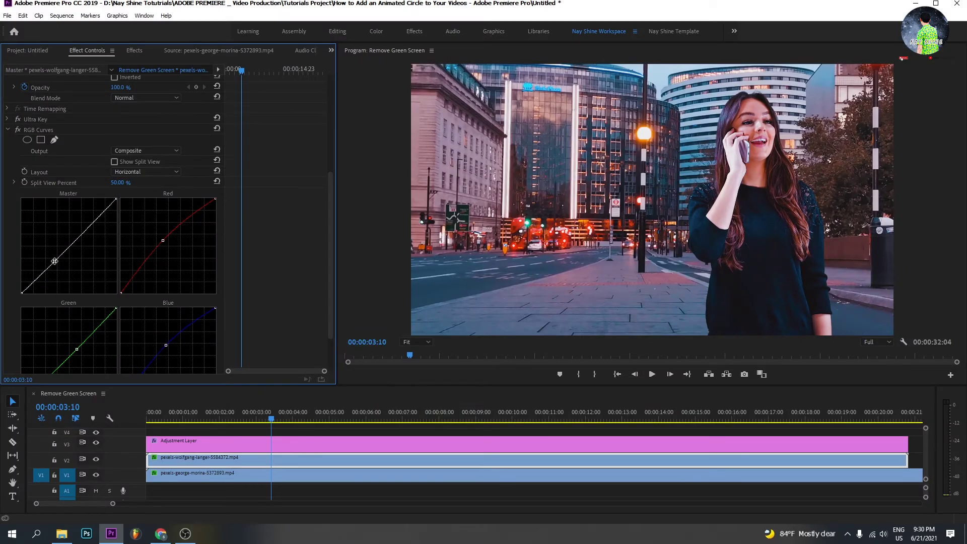
{"action": "left_click_drag", "start_coordinate": [162, 240], "coordinate": [165, 242]}
{"action": "scroll", "coordinate": [185, 265], "scroll_direction": "down", "scroll_amount": 2}
{"action": "mouse_move", "coordinate": [166, 290]}
{"action": "left_mouse_down"}
{"action": "mouse_move", "coordinate": [172, 297]}
{"action": "mouse_move", "coordinate": [164, 291]}
{"action": "left_mouse_up"}
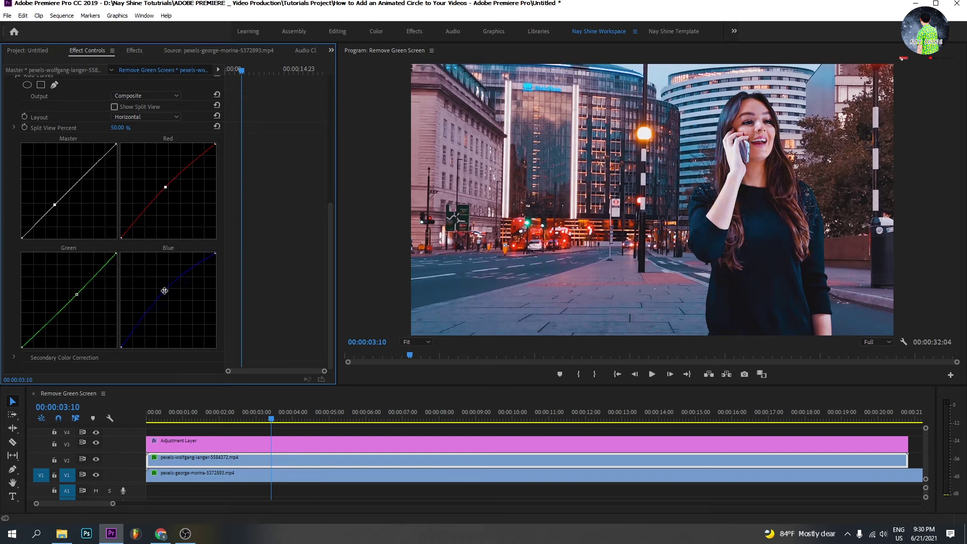
Preview the sequence from ten seconds and from the start, then save the project
{"action": "left_click", "coordinate": [460, 409]}
{"action": "key", "text": "space"}
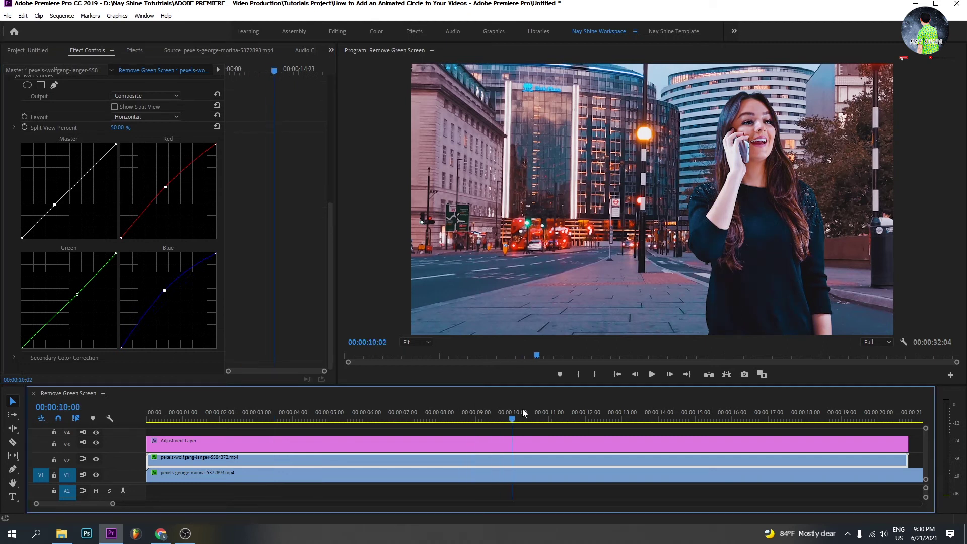
{"action": "left_click", "coordinate": [161, 419]}
{"action": "key", "text": "space"}
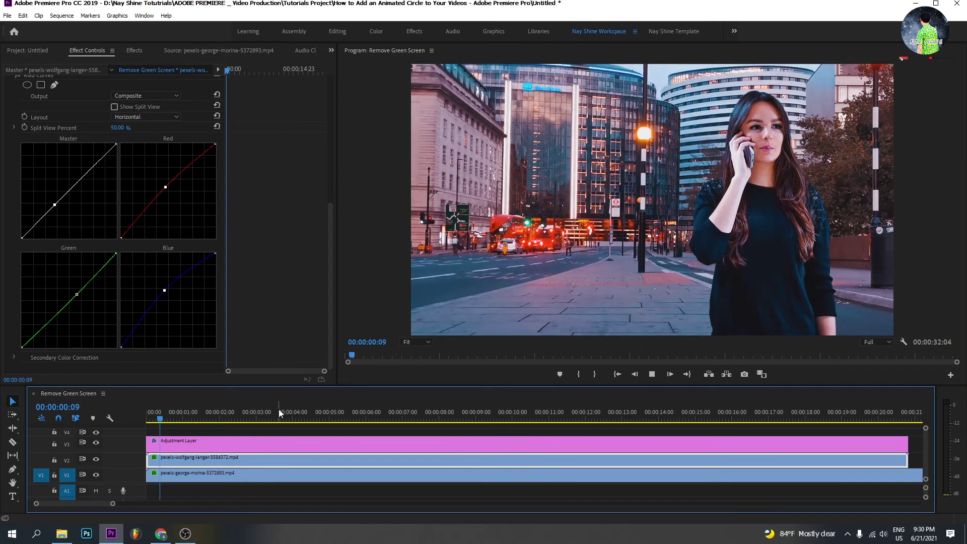
{"action": "key", "text": "space"}
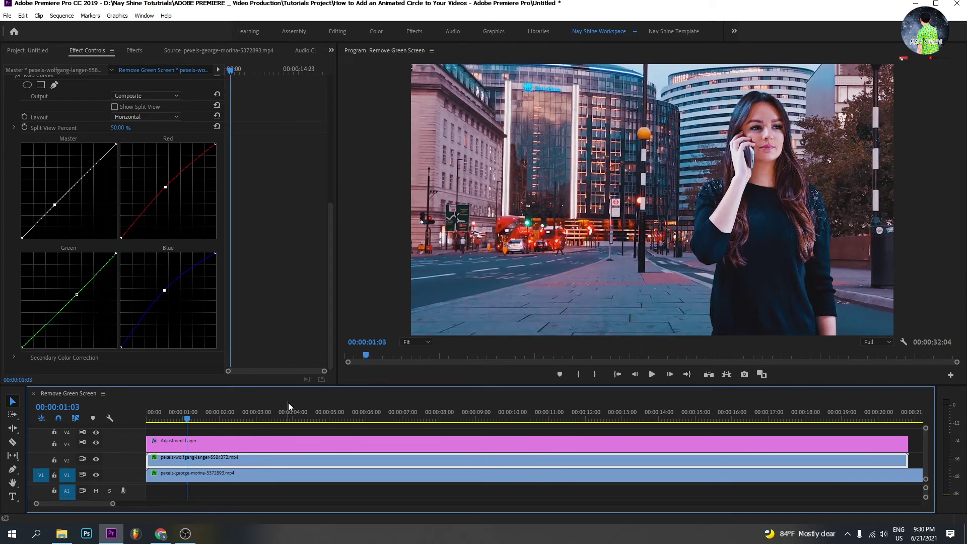
{"action": "key", "text": "ctrl+s"}
Toggle the Cine (18) adjustment layer off and on to compare, leaving it enabled
{"action": "left_click", "coordinate": [176, 444]}
{"action": "left_click", "coordinate": [96, 442]}
{"action": "left_click", "coordinate": [97, 441]}
{"action": "left_click", "coordinate": [97, 442]}
{"action": "left_click", "coordinate": [96, 442]}
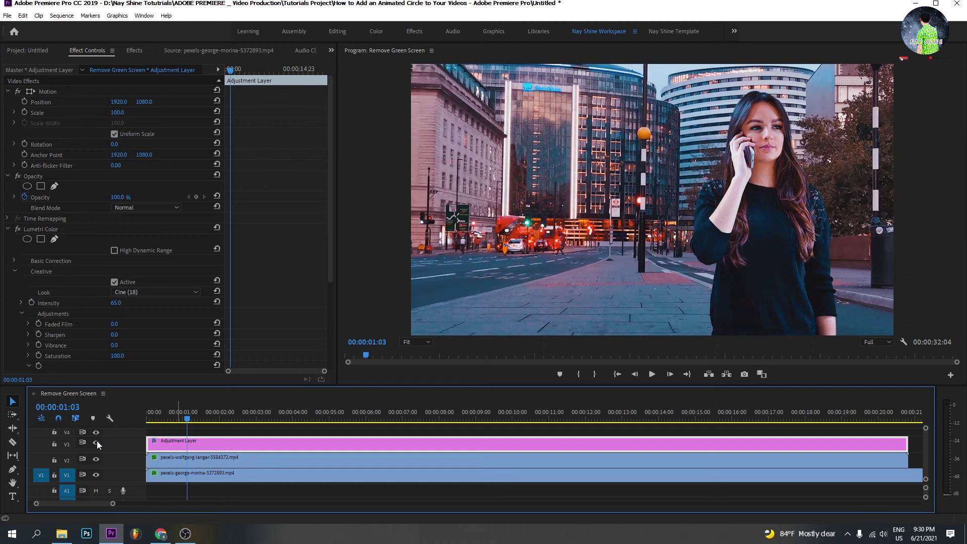
Inspect the graded frame at 00:00:03:08 and save the project
{"action": "left_click_drag", "start_coordinate": [155, 412], "coordinate": [129, 415]}
{"action": "key", "text": "ctrl+s"}
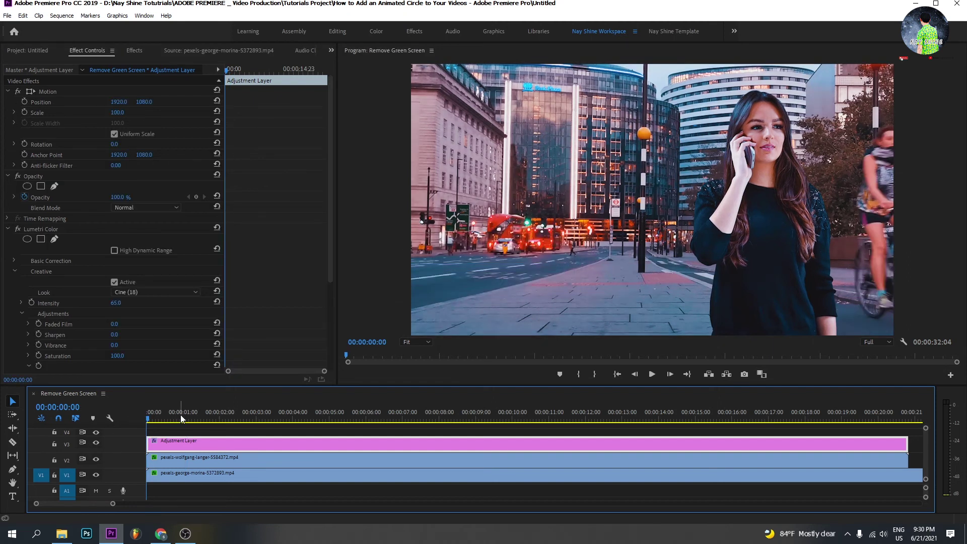
{"action": "left_click", "coordinate": [268, 416]}
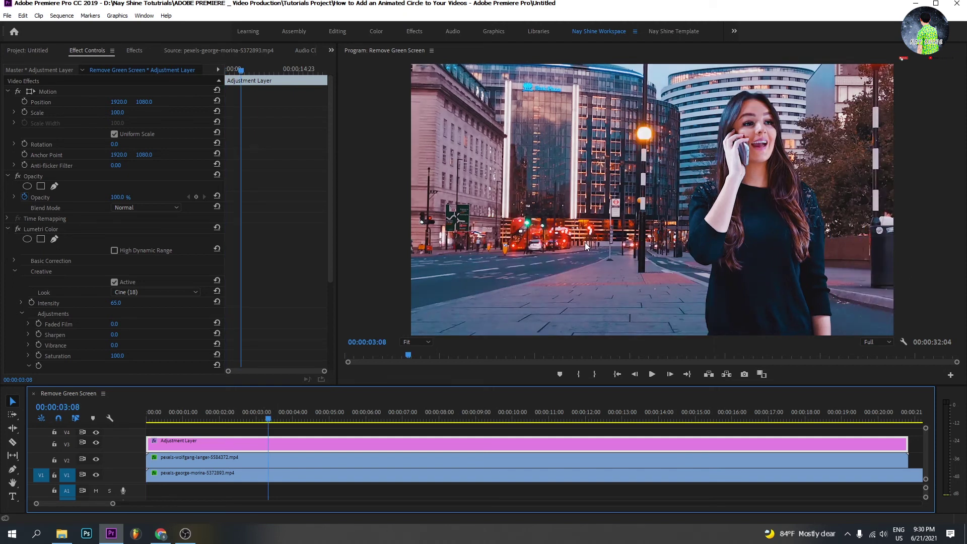
{"action": "key", "text": "ctrl+s"}
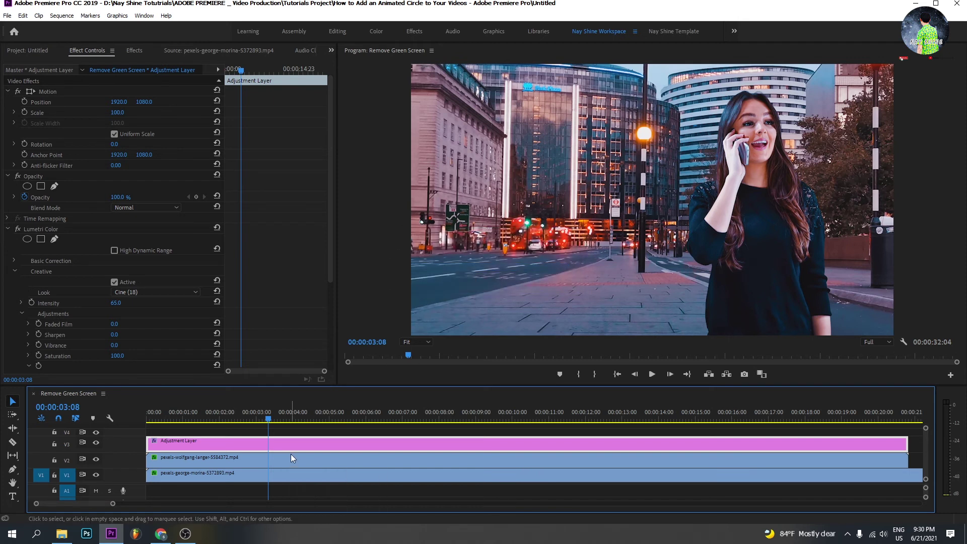
Search the effects for 'gauss' and apply Gaussian Blur to the V1 city street clip
{"action": "left_click", "coordinate": [134, 50]}
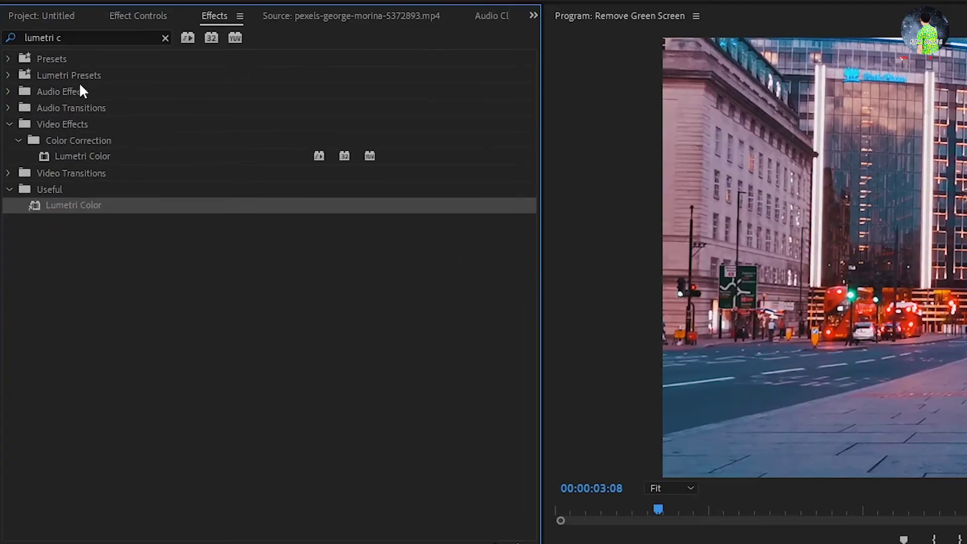
{"action": "left_click", "coordinate": [84, 38]}
{"action": "type", "text": "gauss"}
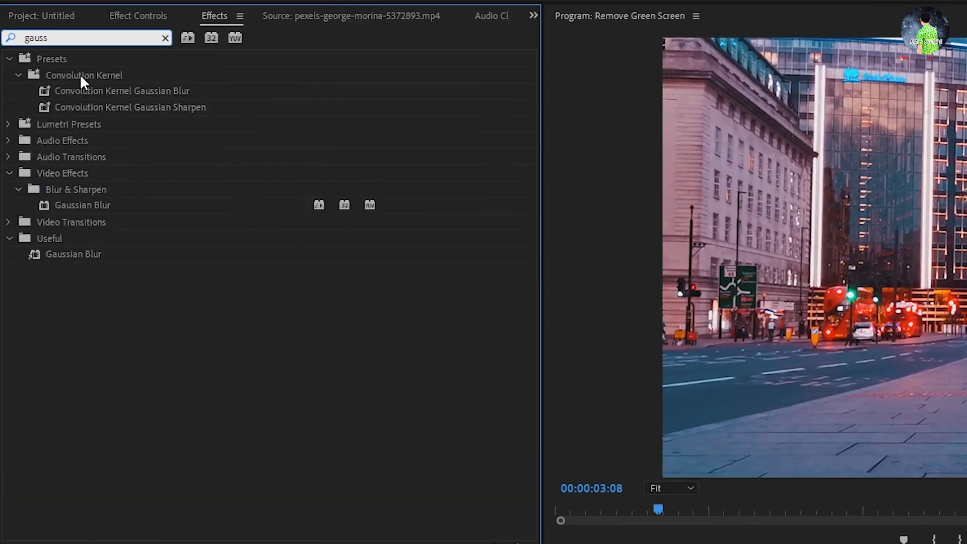
{"action": "left_click", "coordinate": [86, 253]}
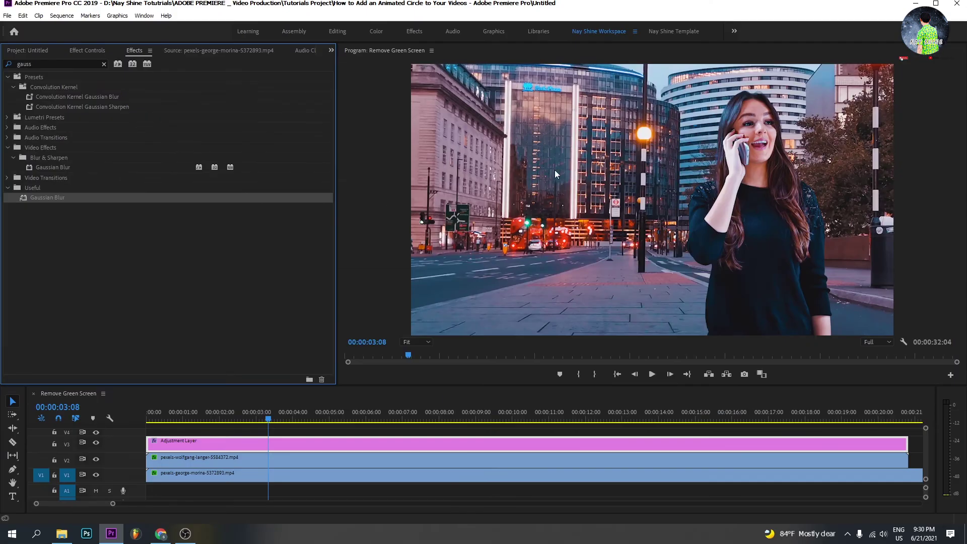
{"action": "left_click_drag", "start_coordinate": [45, 197], "coordinate": [181, 476]}
{"action": "left_click_drag", "start_coordinate": [255, 475], "coordinate": [257, 474]}
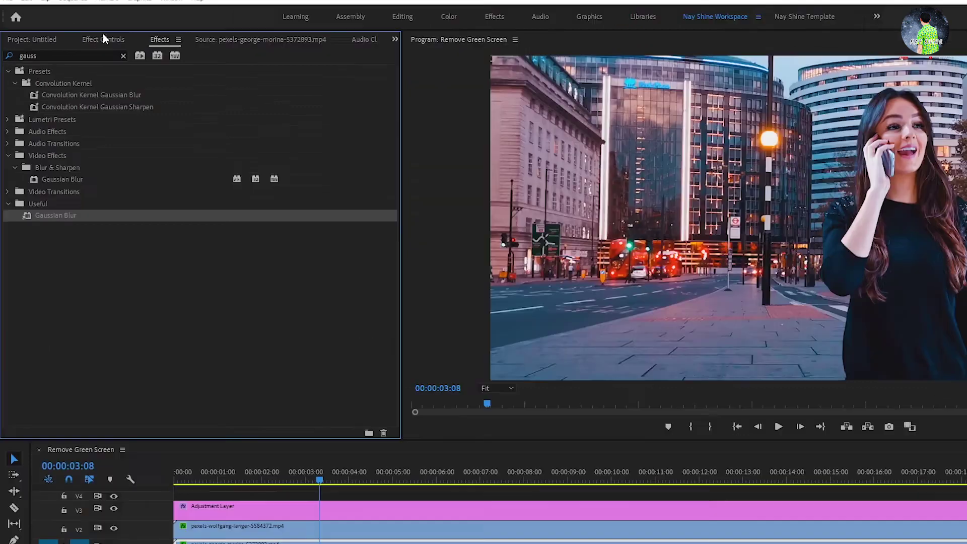
Set the Gaussian Blur Blurriness to 15 and turn on Repeat Edge Pixels
{"action": "left_click", "coordinate": [88, 48]}
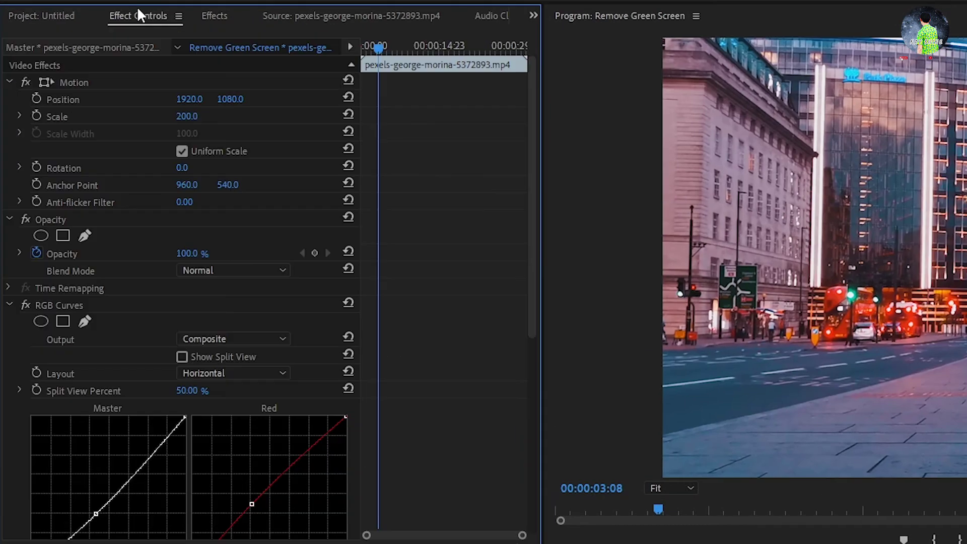
{"action": "left_click_drag", "start_coordinate": [528, 189], "coordinate": [531, 409]}
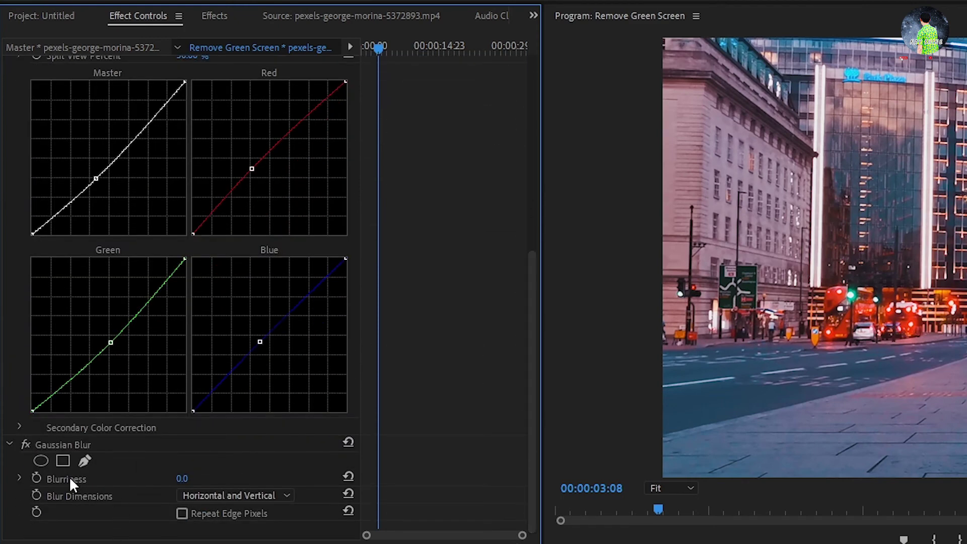
{"action": "left_click_drag", "start_coordinate": [185, 479], "coordinate": [190, 484]}
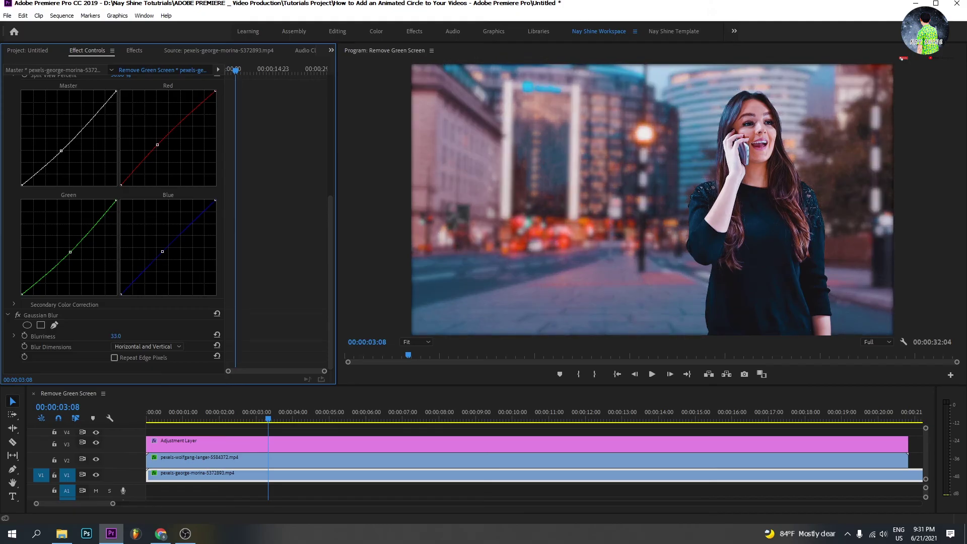
{"action": "left_click_drag", "start_coordinate": [116, 336], "coordinate": [125, 336]}
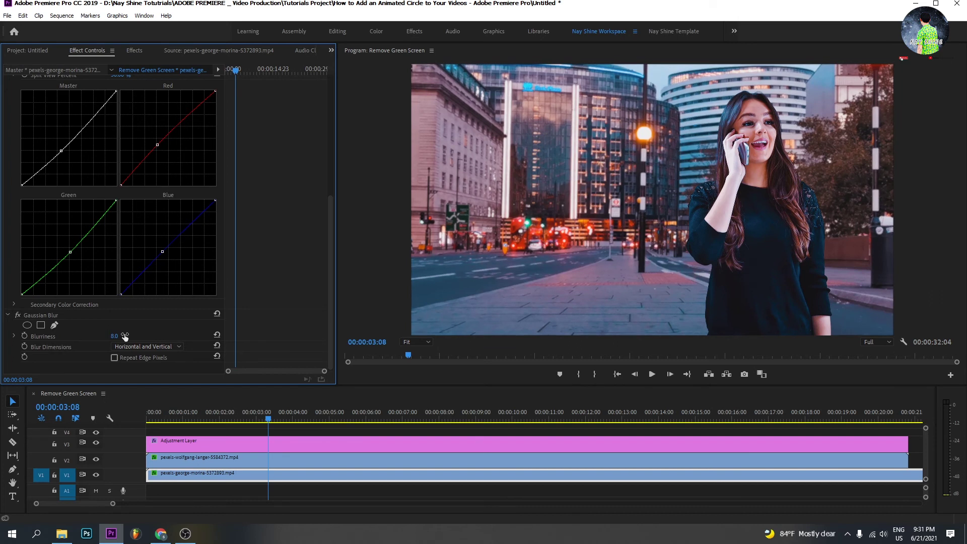
{"action": "type", "text": "20"}
{"action": "key", "text": "Return"}
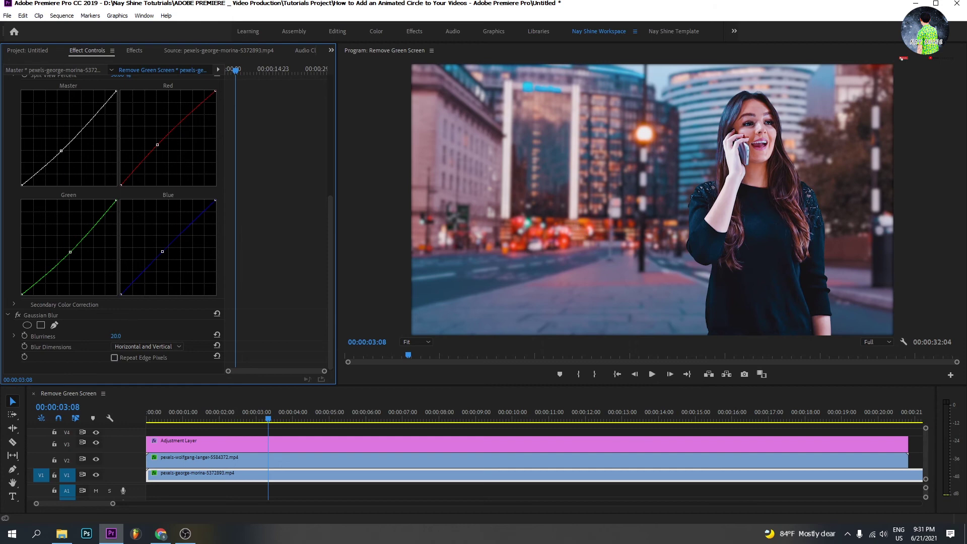
{"action": "type", "text": "15"}
{"action": "key", "text": "Return"}
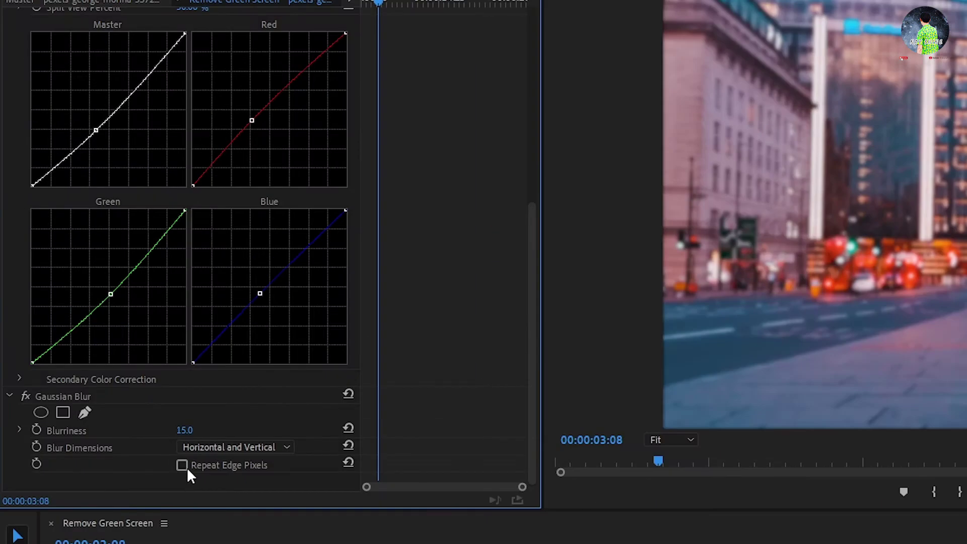
{"action": "left_click", "coordinate": [114, 358]}
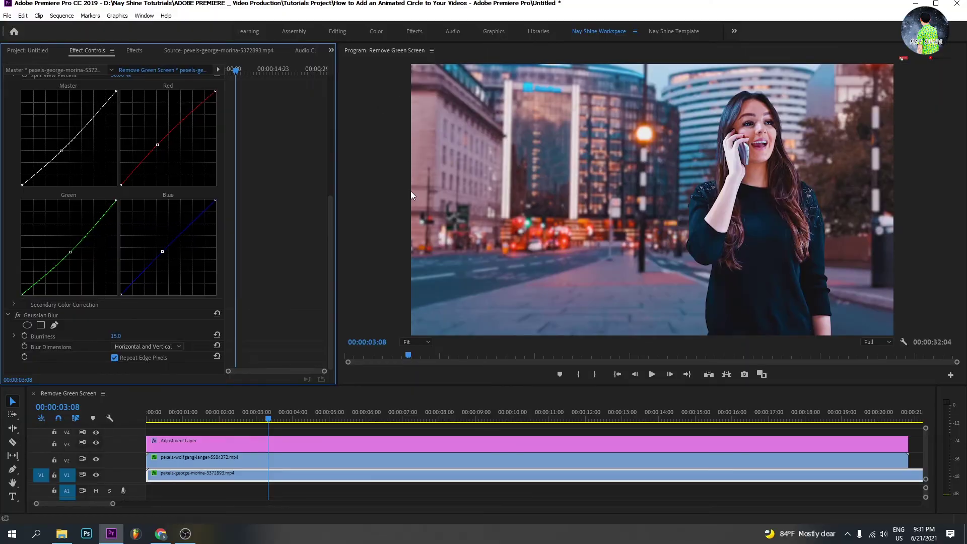
Save the project and play the blurred sequence from the start
{"action": "key", "text": "ctrl+s"}
{"action": "left_click", "coordinate": [149, 408]}
{"action": "key", "text": "space"}
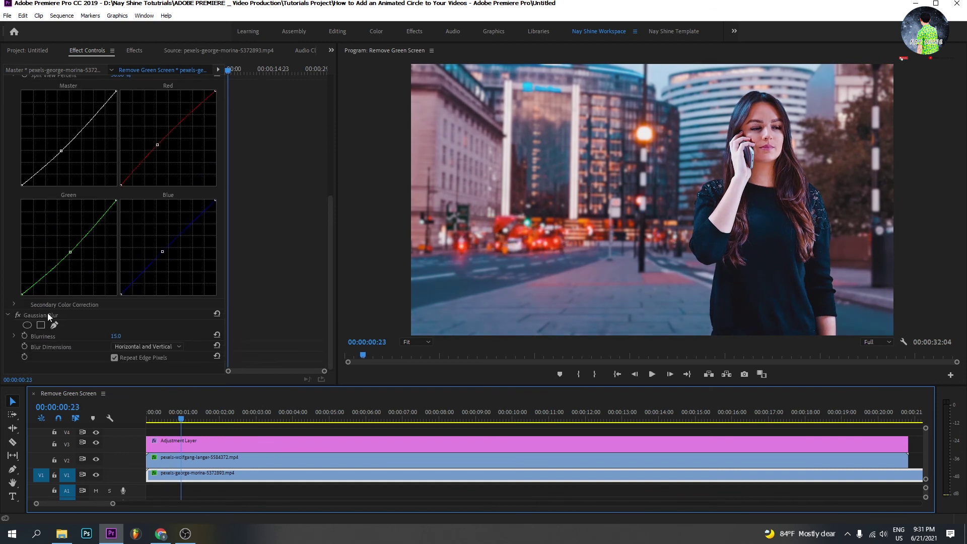
Turn the Gaussian Blur off and play the sharp, unblurred background for comparison
{"action": "left_click", "coordinate": [17, 315]}
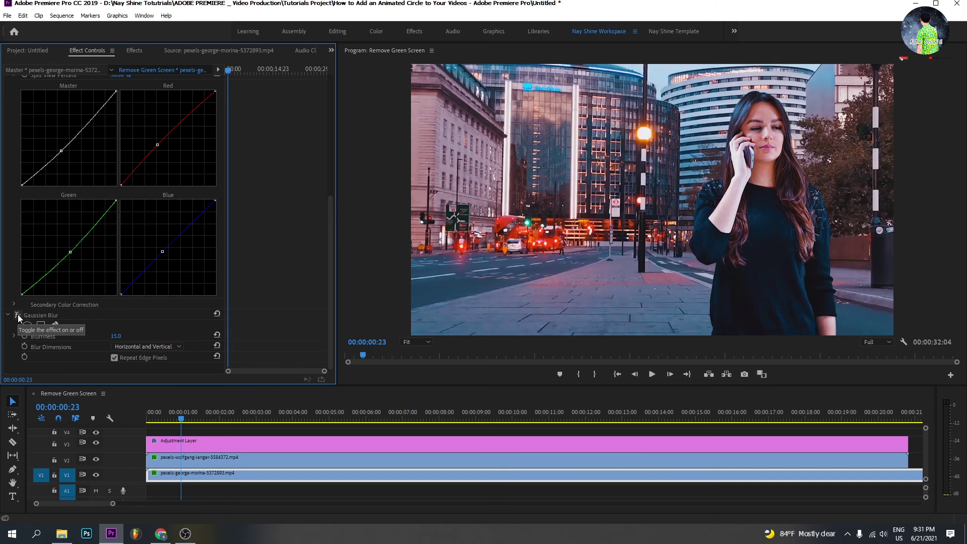
{"action": "left_click", "coordinate": [18, 316]}
{"action": "left_click", "coordinate": [18, 316]}
{"action": "key", "text": "space"}
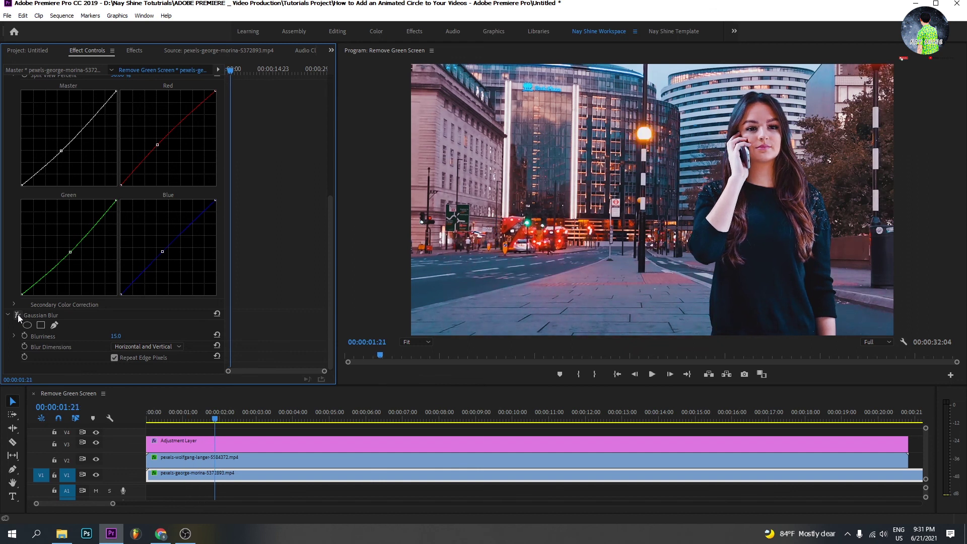
Re-enable the Gaussian Blur and play the finished composite from the start
{"action": "left_click", "coordinate": [18, 316]}
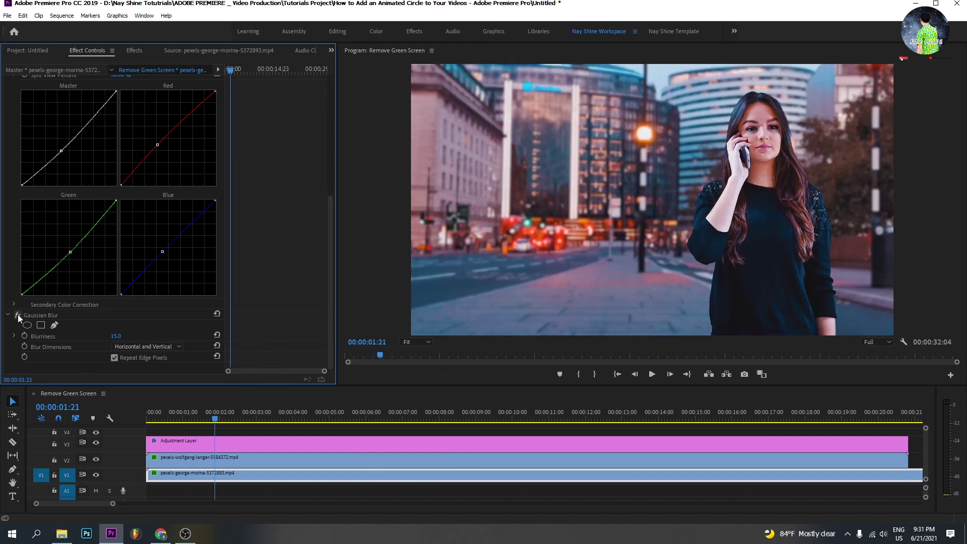
{"action": "key", "text": "space"}
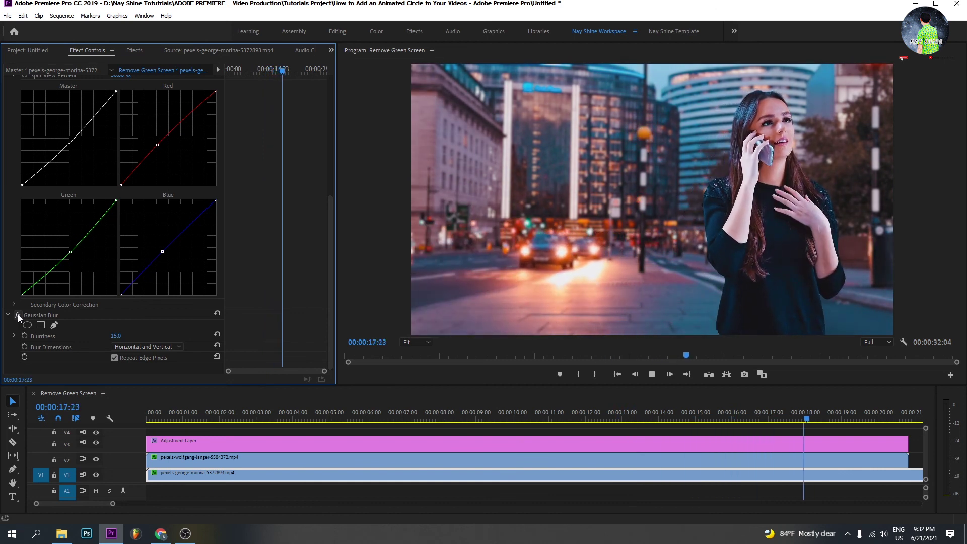
{"action": "left_click", "coordinate": [83, 414]}
{"action": "key", "text": "Home"}
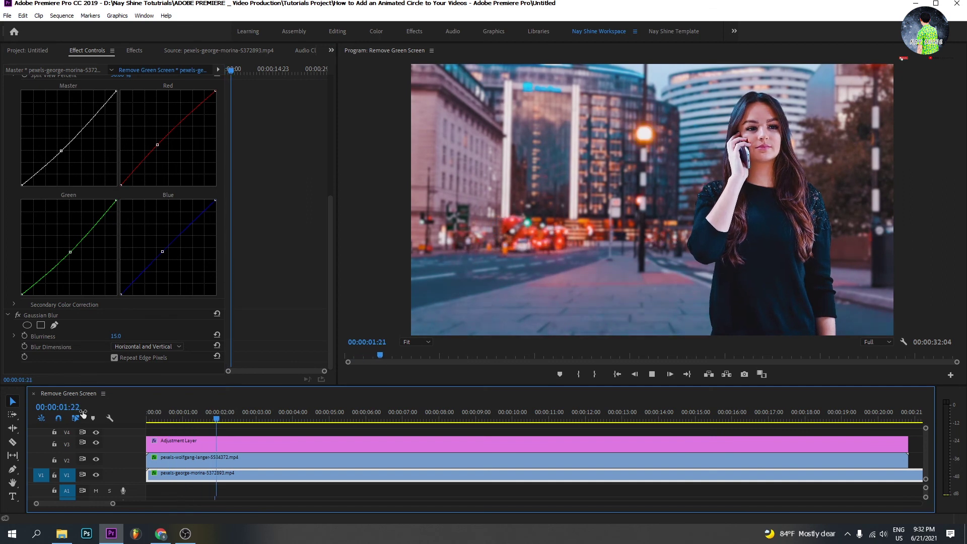